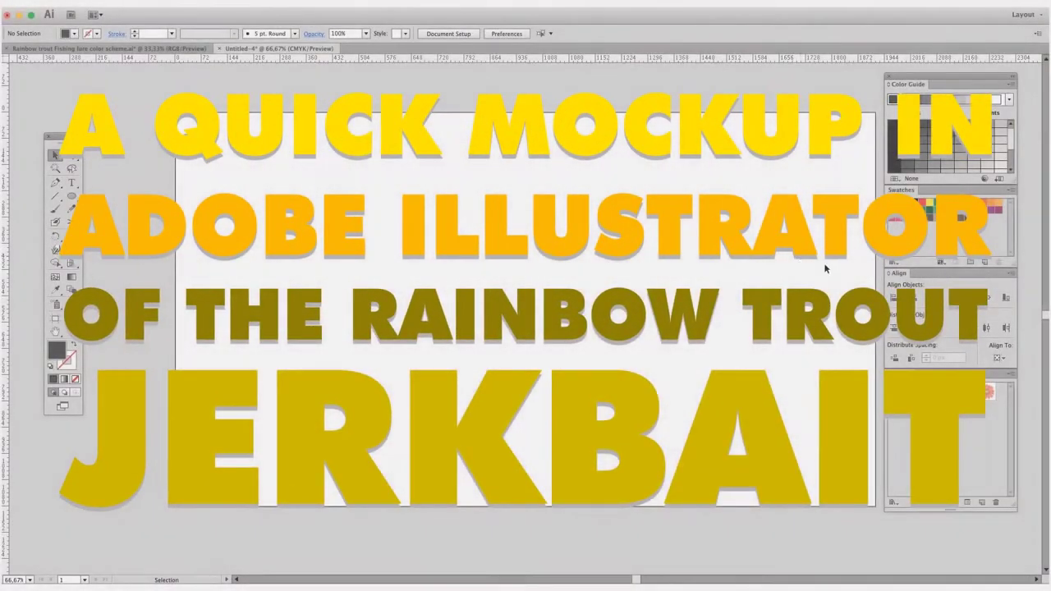
- Drag an Orb - Orange symbol instance from the Symbols panel onto the blank artboard
{"action": "left_click_drag", "start_coordinate": [896, 408], "coordinate": [429, 286]}
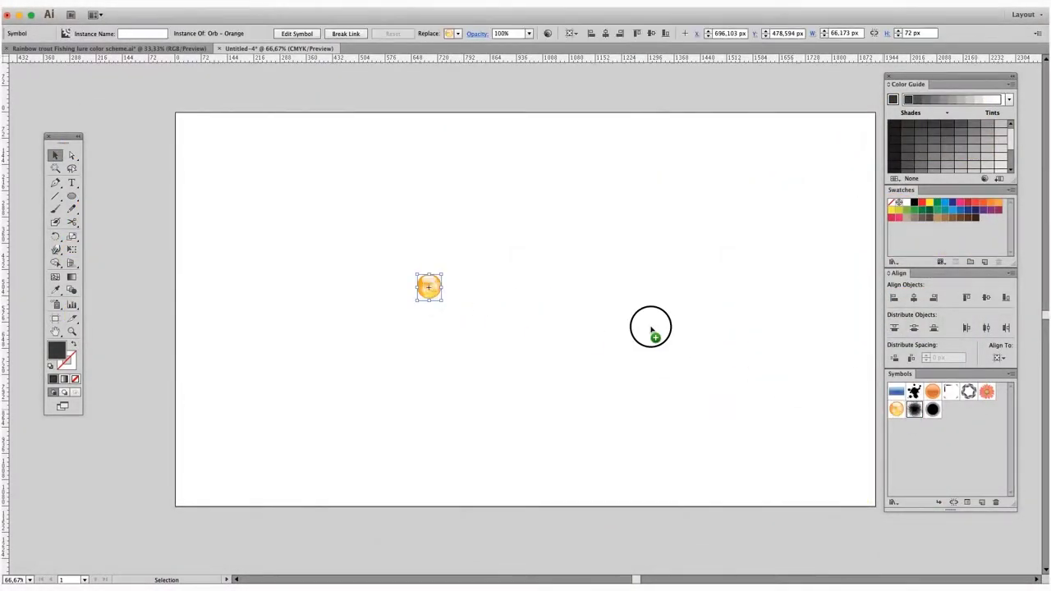
- Place a Dot Pattern symbol beside the orb and shrink it to orb size
{"action": "left_click_drag", "start_coordinate": [710, 345], "coordinate": [435, 386]}
{"action": "mouse_move", "coordinate": [895, 392]}
{"action": "left_mouse_down"}
{"action": "mouse_move", "coordinate": [461, 287]}
{"action": "mouse_move", "coordinate": [520, 303]}
{"action": "left_mouse_up"}
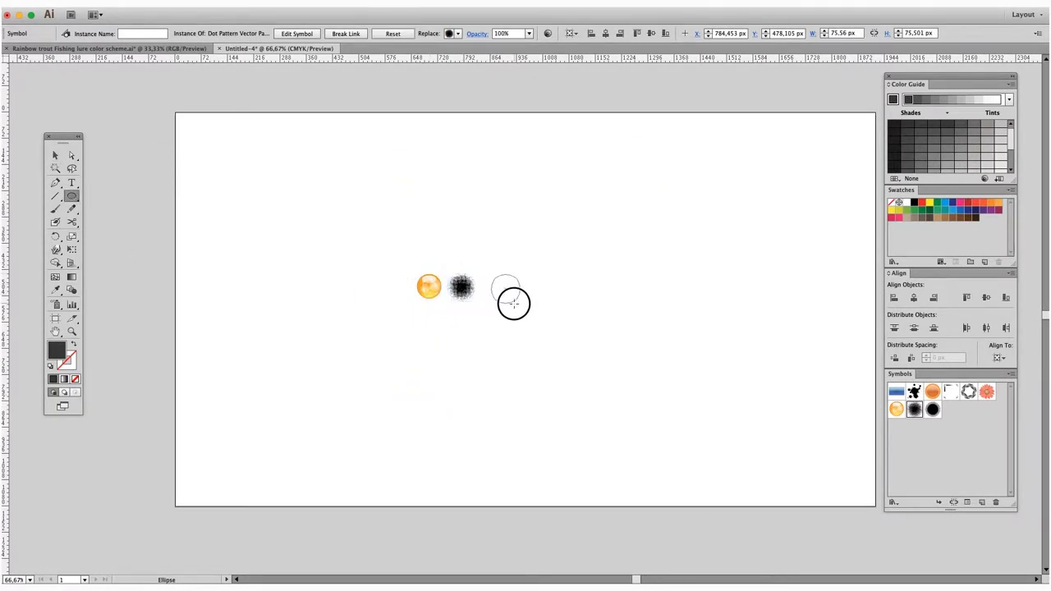
{"action": "left_click", "coordinate": [71, 332]}
{"action": "left_click_drag", "start_coordinate": [395, 245], "coordinate": [544, 313]}
{"action": "key", "text": "v"}
- Stack the orb on the dark circle and the dot pattern on top, each brought to front
{"action": "left_click_drag", "start_coordinate": [287, 321], "coordinate": [645, 321]}
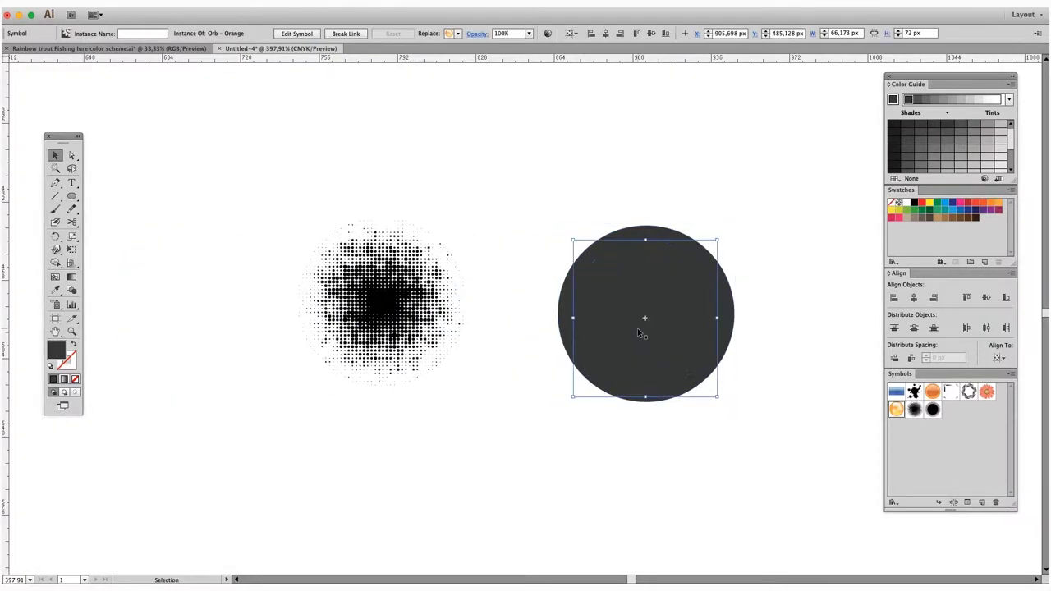
{"action": "right_click", "coordinate": [638, 333]}
{"action": "left_click", "coordinate": [764, 405]}
{"action": "left_click_drag", "start_coordinate": [396, 299], "coordinate": [662, 306]}
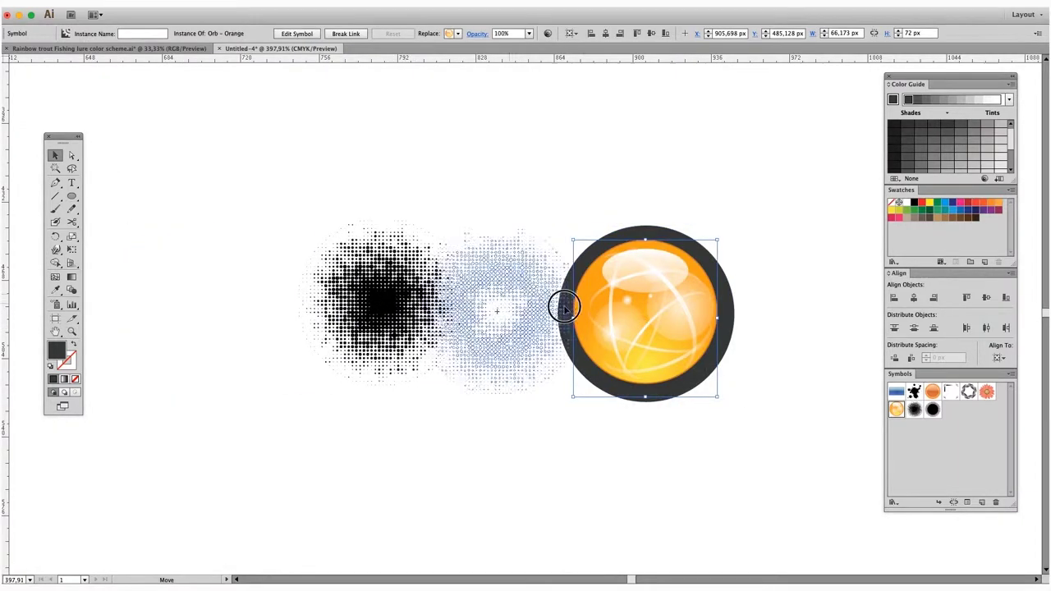
{"action": "right_click", "coordinate": [670, 287]}
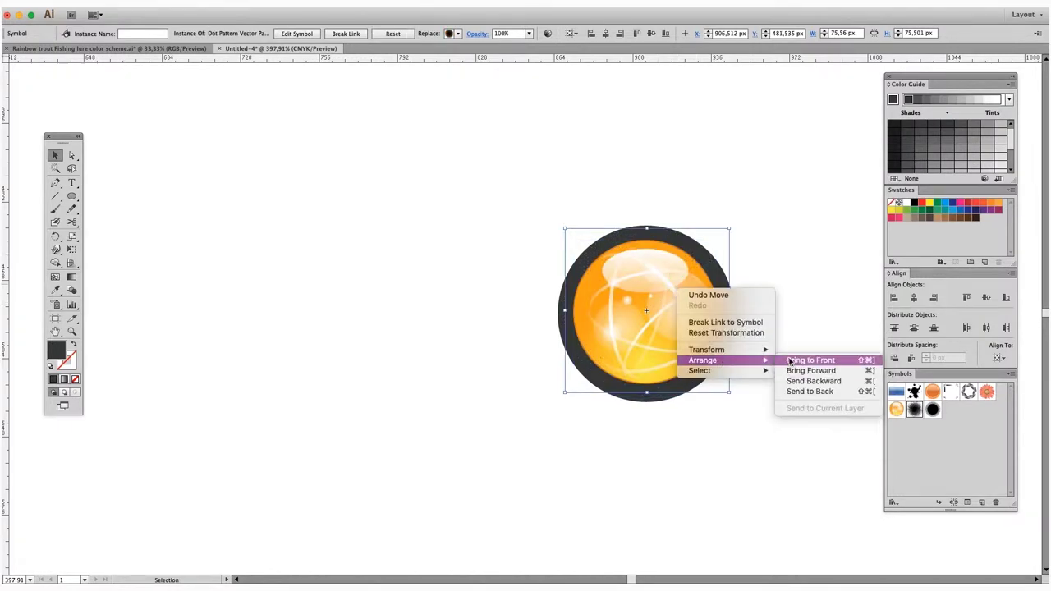
{"action": "left_click", "coordinate": [808, 354]}
- Set the eye's backing circle to 60% opacity
{"action": "left_click", "coordinate": [702, 180]}
{"action": "left_click", "coordinate": [719, 279]}
{"action": "left_click", "coordinate": [366, 33]}
{"action": "left_click", "coordinate": [380, 141]}
{"action": "left_click", "coordinate": [366, 34]}
{"action": "left_click", "coordinate": [385, 118]}
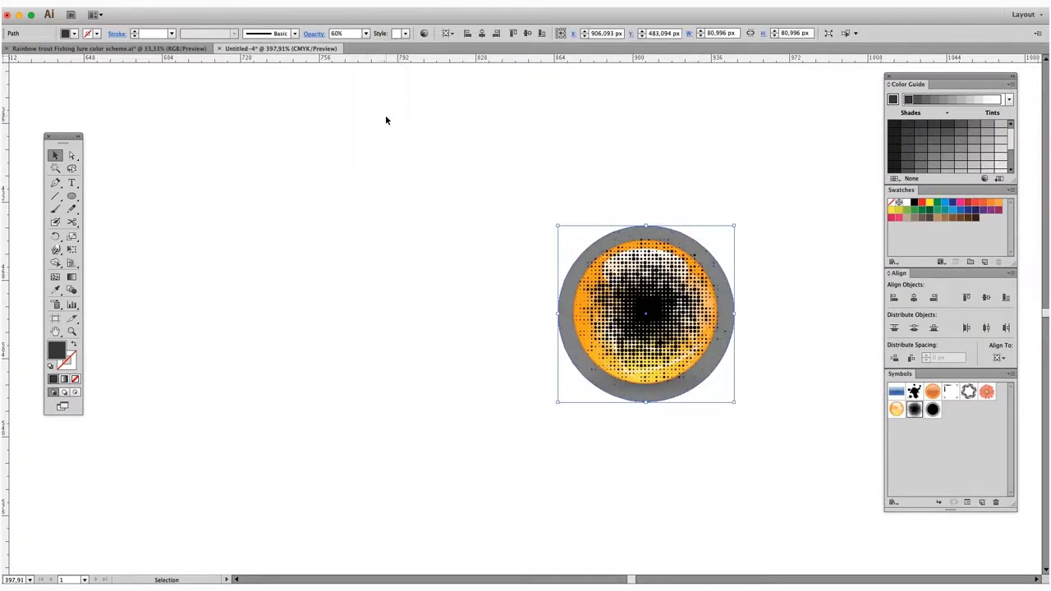
{"action": "left_click", "coordinate": [176, 191]}
- Draw three white highlight circles on the eye: upper right, lower left, and a tiny dot
{"action": "double_click", "coordinate": [56, 350]}
{"action": "left_click", "coordinate": [38, 116]}
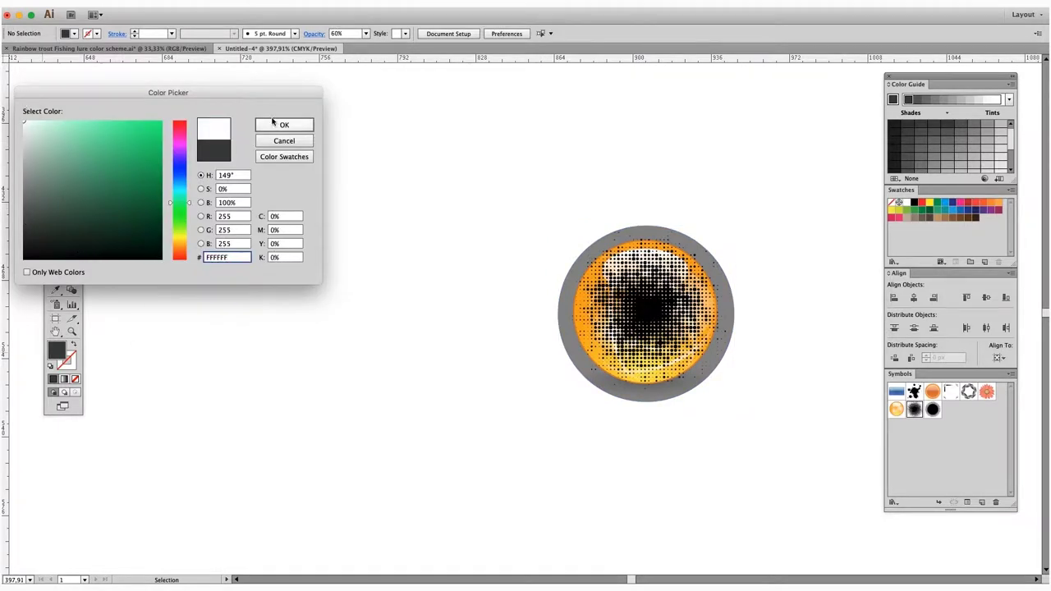
{"action": "left_click", "coordinate": [273, 122]}
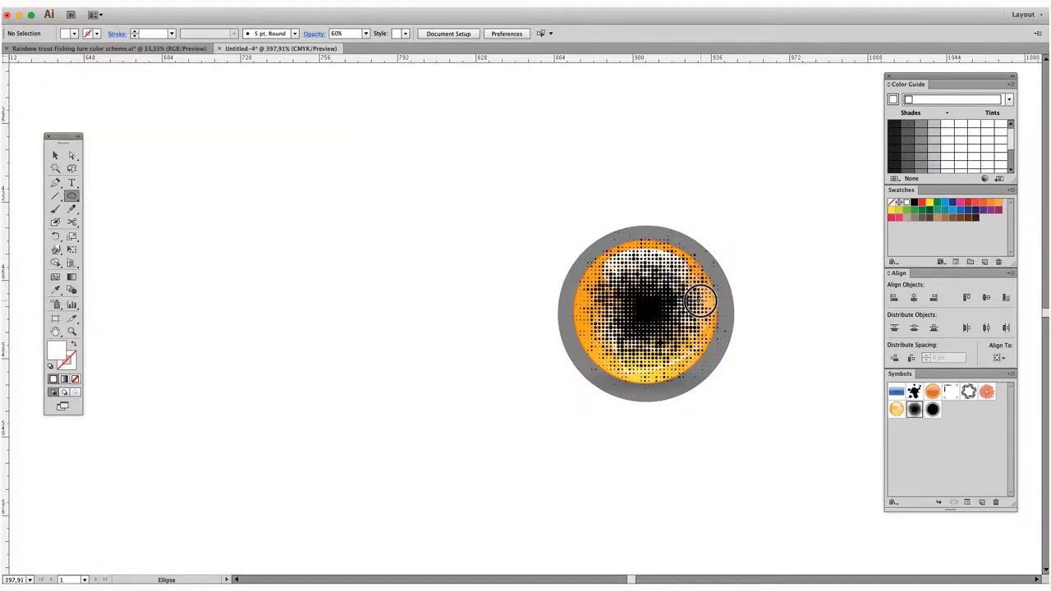
{"action": "left_click_drag", "start_coordinate": [714, 316], "coordinate": [680, 289]}
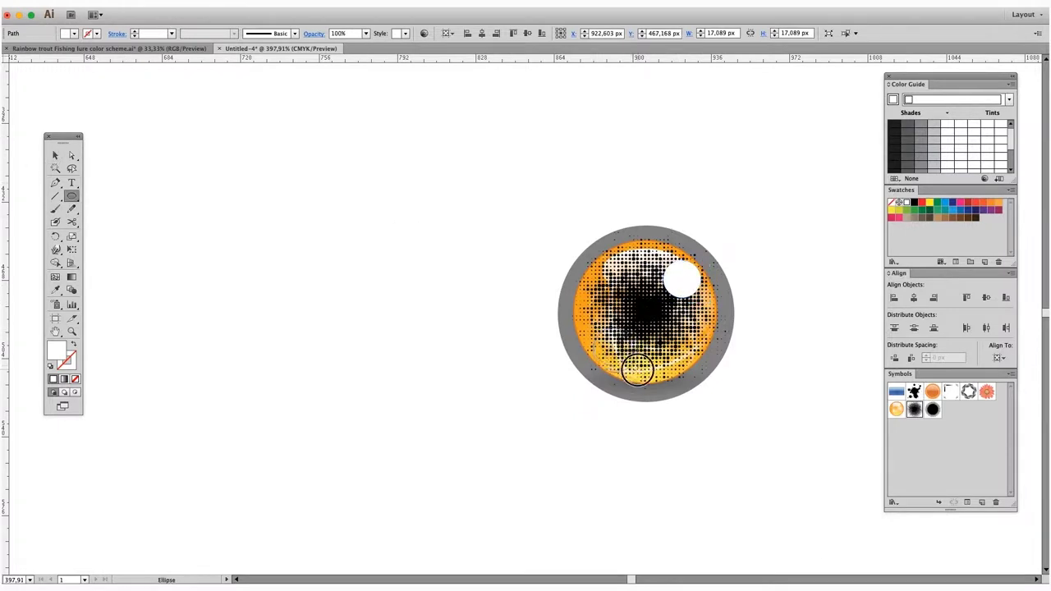
{"action": "left_click_drag", "start_coordinate": [633, 366], "coordinate": [634, 371]}
{"action": "left_click_drag", "start_coordinate": [659, 305], "coordinate": [663, 310]}
- Make the lower-left and upper-right highlights 50% opacity
{"action": "key", "text": "v"}
{"action": "left_click", "coordinate": [366, 33]}
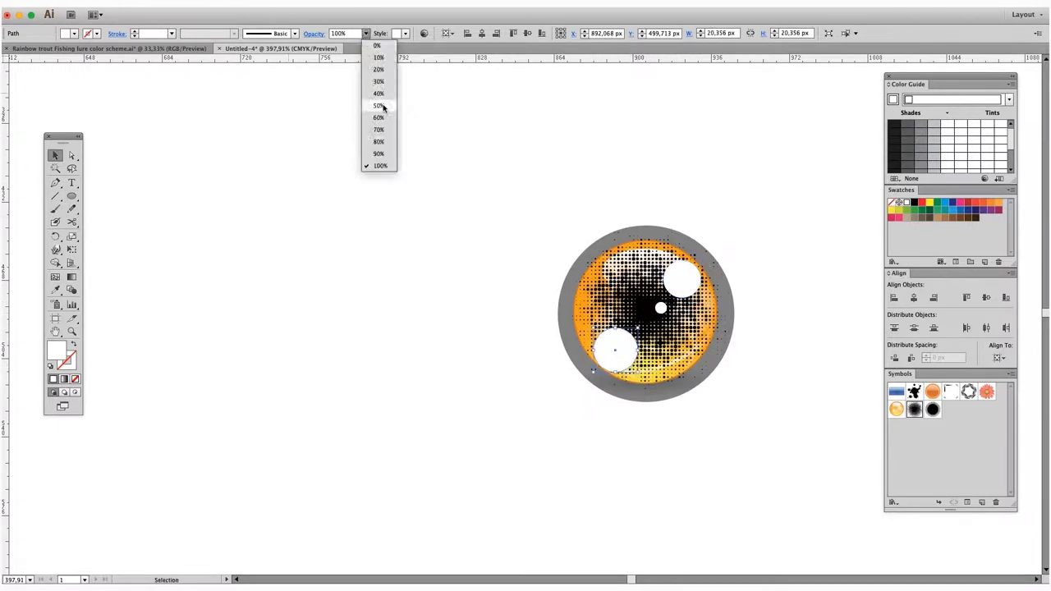
{"action": "left_click", "coordinate": [378, 105]}
{"action": "left_click", "coordinate": [681, 279]}
{"action": "left_click", "coordinate": [366, 33]}
{"action": "left_click", "coordinate": [378, 105]}
{"action": "left_click", "coordinate": [760, 273]}
- Duplicate the finished eye into rows to build the eye grid
{"action": "left_click_drag", "start_coordinate": [751, 226], "coordinate": [526, 406]}
{"action": "left_click_drag", "start_coordinate": [704, 265], "coordinate": [317, 224]}
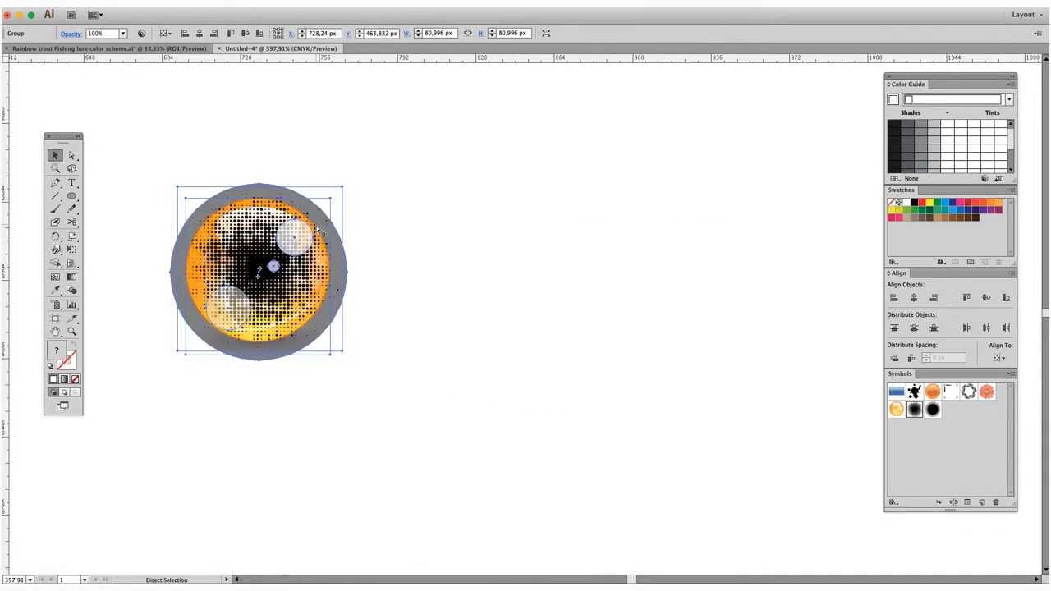
{"action": "left_click_drag", "start_coordinate": [313, 292], "coordinate": [726, 294]}
{"action": "key", "text": "ctrl+minus"}
{"action": "key", "text": "ctrl+minus"}
{"action": "key", "text": "ctrl+minus"}
{"action": "left_click_drag", "start_coordinate": [660, 247], "coordinate": [376, 365]}
{"action": "mouse_move", "coordinate": [504, 300]}
{"action": "left_mouse_down"}
{"action": "mouse_move", "coordinate": [511, 400]}
{"action": "mouse_move", "coordinate": [498, 228]}
{"action": "left_mouse_up"}
{"action": "left_click", "coordinate": [698, 229]}
- Draw a rounded rectangle card enclosing all twelve eyes
{"action": "left_click", "coordinate": [71, 330]}
{"action": "left_click_drag", "start_coordinate": [359, 90], "coordinate": [513, 300]}
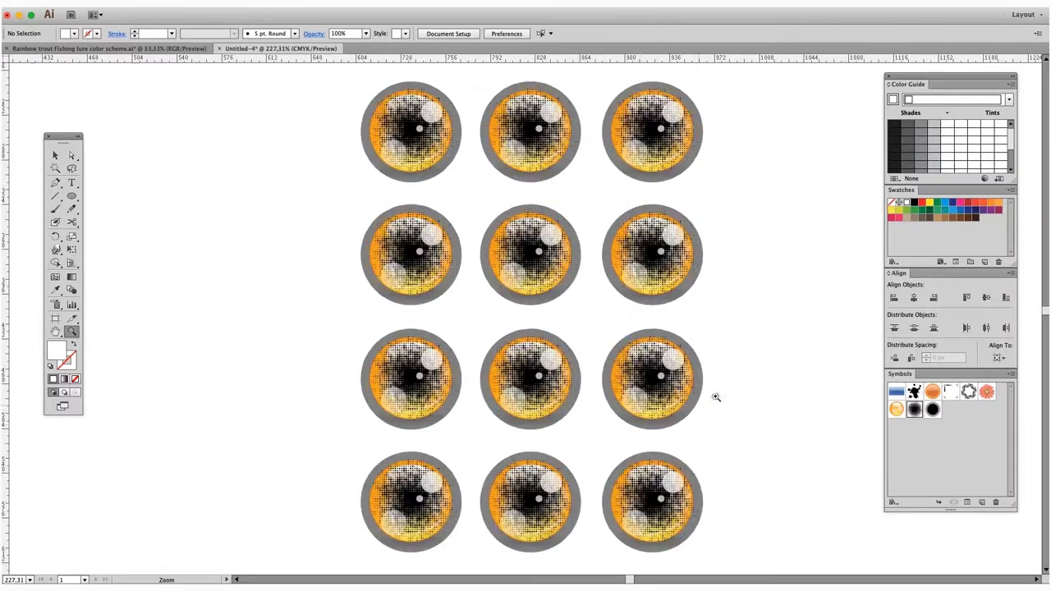
{"action": "left_click", "coordinate": [692, 410], "text": "alt"}
{"action": "left_click_drag", "start_coordinate": [364, 82], "coordinate": [685, 520]}
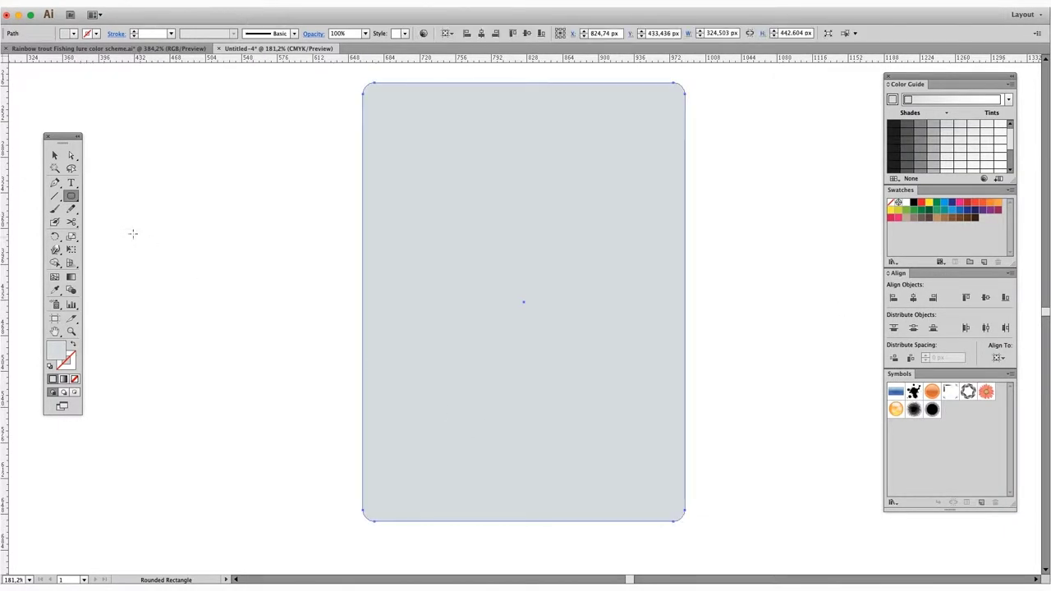
- Send the rounded card to the back, behind the eyes
{"action": "key", "text": "v"}
{"action": "right_click", "coordinate": [412, 166]}
{"action": "left_click", "coordinate": [570, 344]}
{"action": "key", "text": "z"}
{"action": "left_click_drag", "start_coordinate": [444, 443], "coordinate": [604, 543]}
- Add the italic caption 'Eye's / Rainbow trout No.1' below the eyes
{"action": "key", "text": "ctrl+v"}
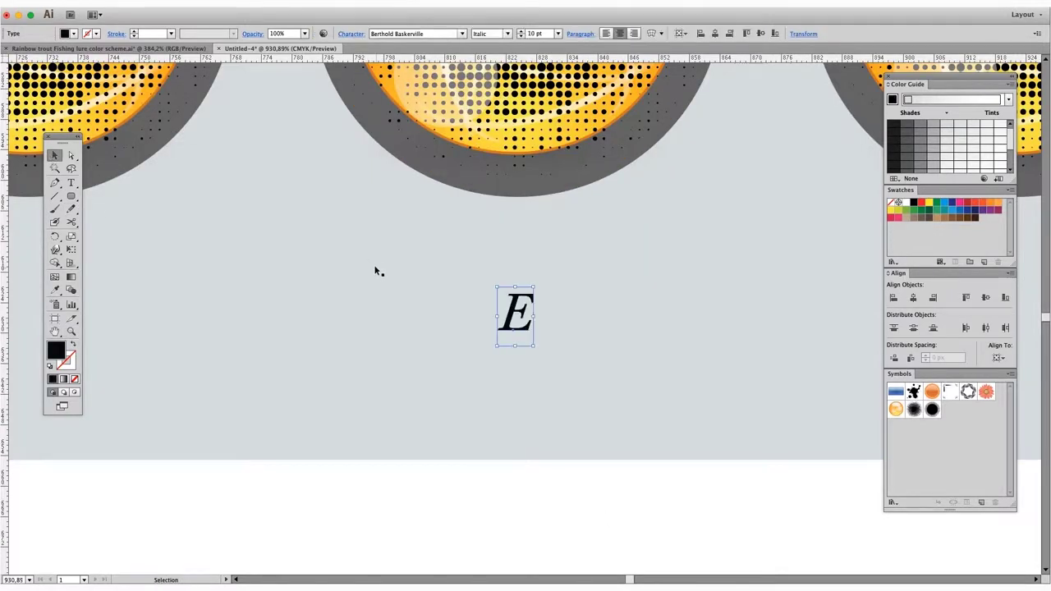
{"action": "key", "text": "t"}
{"action": "left_click", "coordinate": [434, 334]}
{"action": "type", "text": "ye's / Rainbow"}
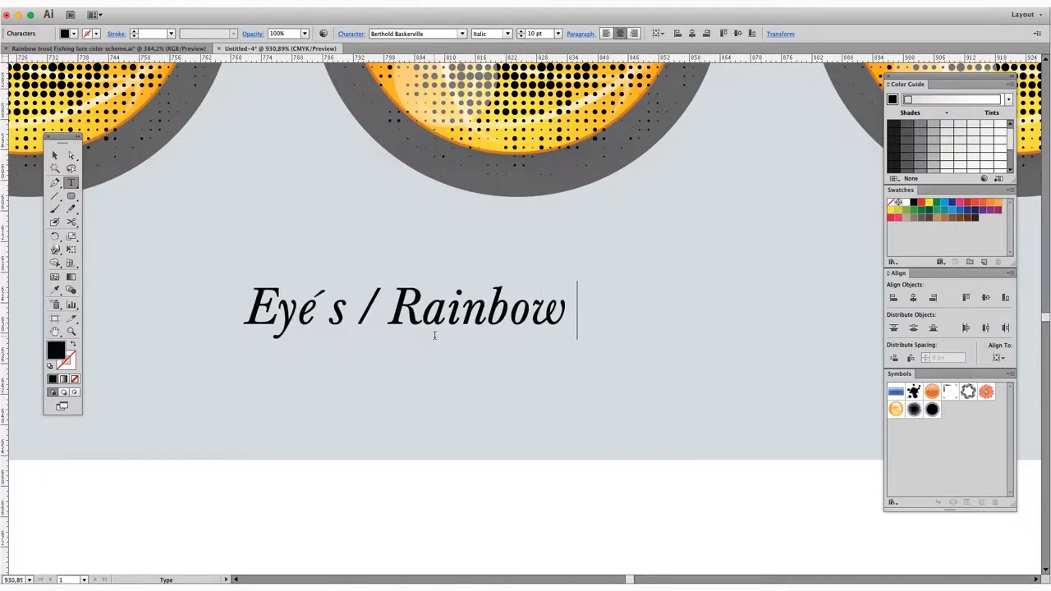
{"action": "type", "text": " trout No.1"}
{"action": "key", "text": "ctrl+0"}
{"action": "key", "text": "Escape"}
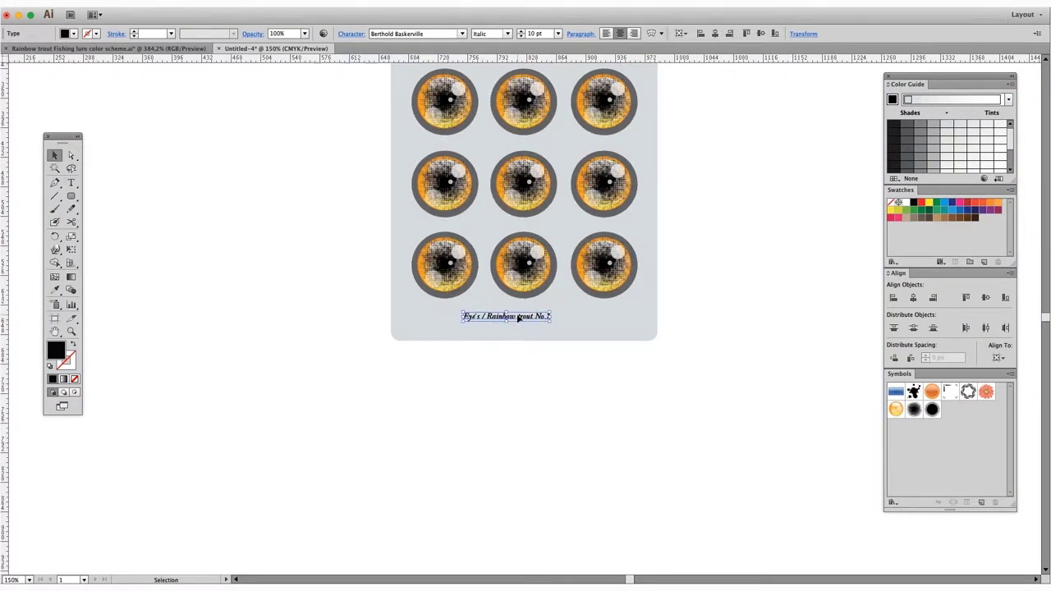
{"action": "left_click_drag", "start_coordinate": [573, 352], "coordinate": [592, 414]}
{"action": "scroll", "coordinate": [364, 322], "scroll_direction": "up", "scroll_amount": 2}
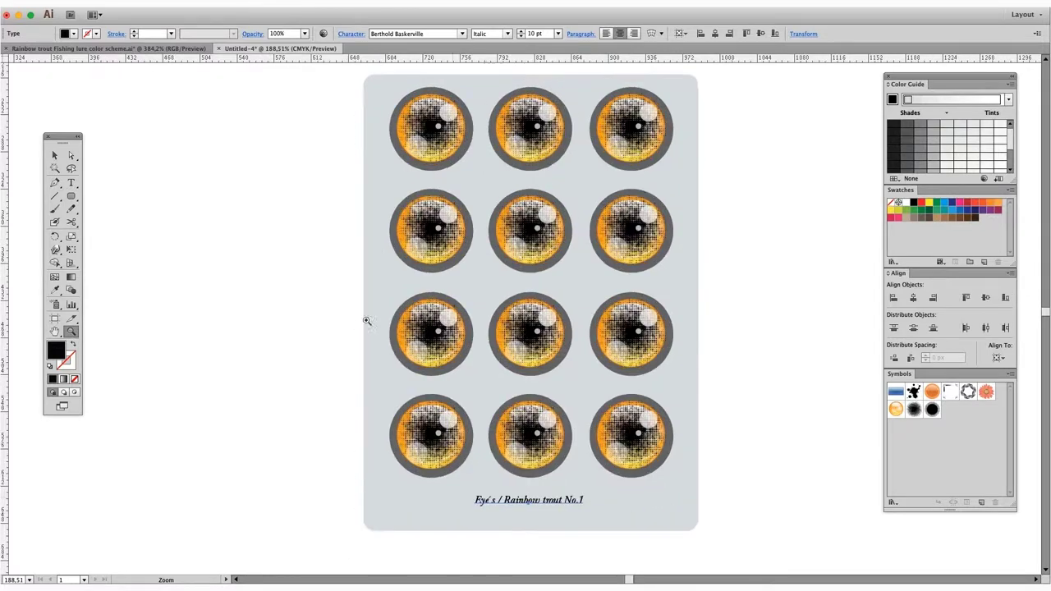
{"action": "left_click", "coordinate": [157, 205]}
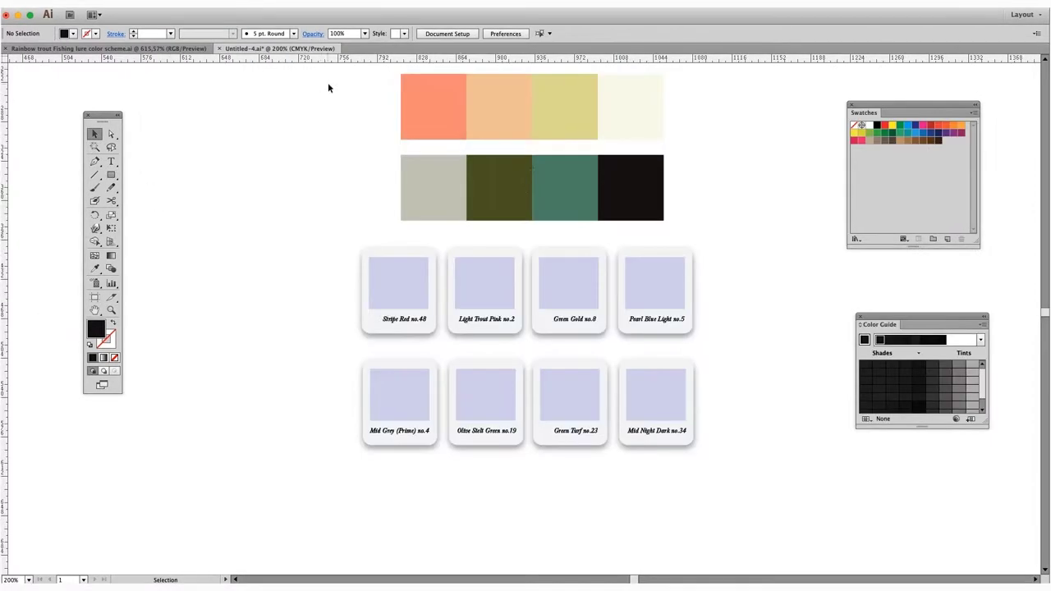
- Save the eight colour squares as a 'Rainbow trout' colour group, then delete the squares
{"action": "left_click", "coordinate": [933, 239]}
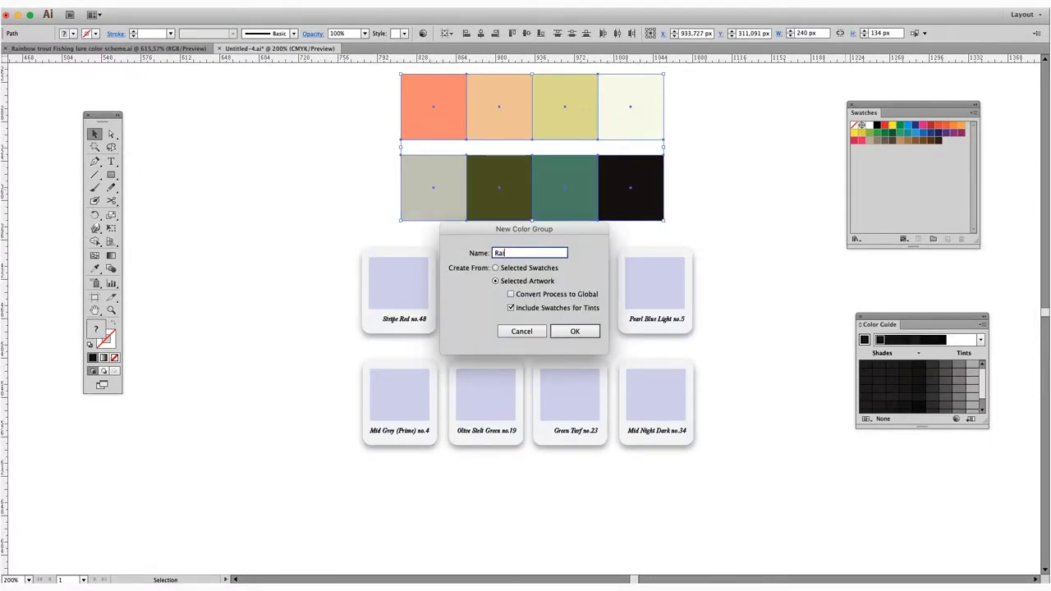
{"action": "left_click", "coordinate": [576, 332]}
{"action": "key", "text": "Delete"}
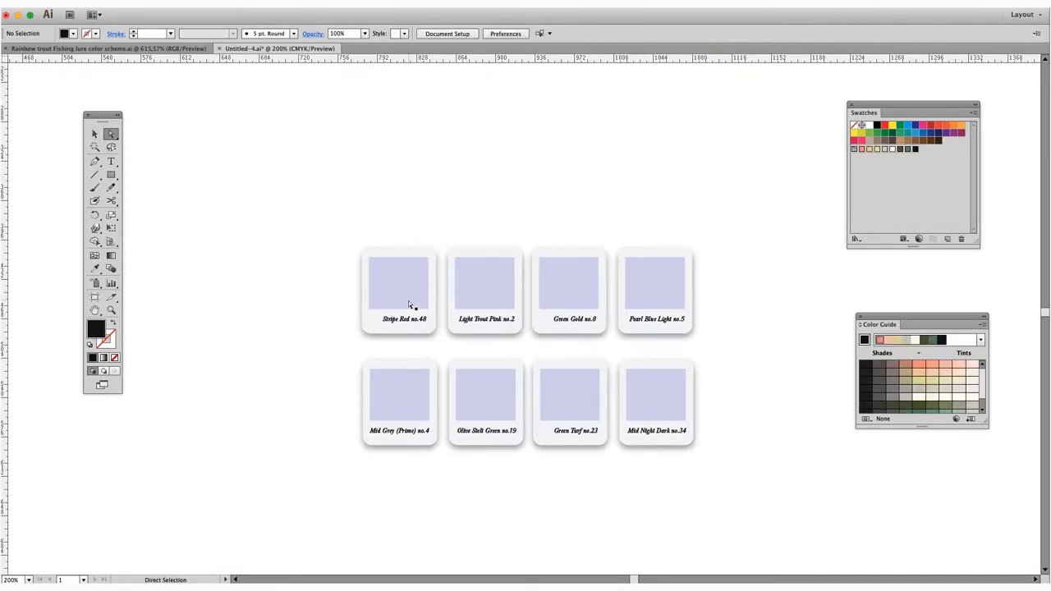
- Fill Stripe Red, Light Trout Pink, Green Gold and Pearl Blue Light cards from the swatches
{"action": "left_click", "coordinate": [407, 305]}
{"action": "left_click", "coordinate": [485, 308]}
{"action": "left_click", "coordinate": [869, 149]}
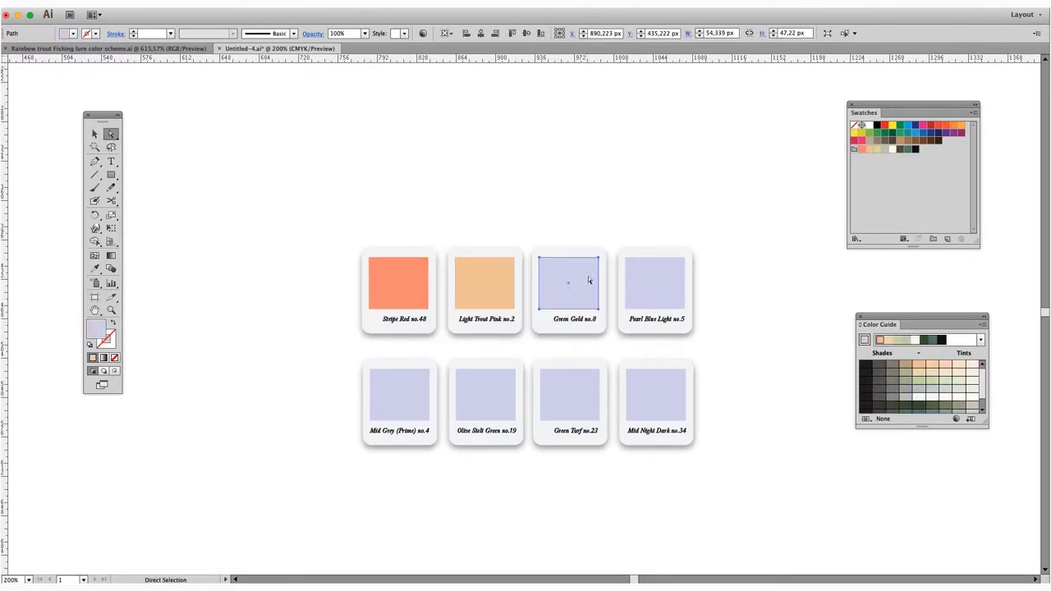
{"action": "left_click", "coordinate": [876, 151]}
{"action": "left_click", "coordinate": [655, 283]}
{"action": "left_click", "coordinate": [884, 151]}
- Fill Mid Grey, Olive Stelt Green, Green Turf and Mid Night Dark cards from the swatches
{"action": "left_click", "coordinate": [414, 394]}
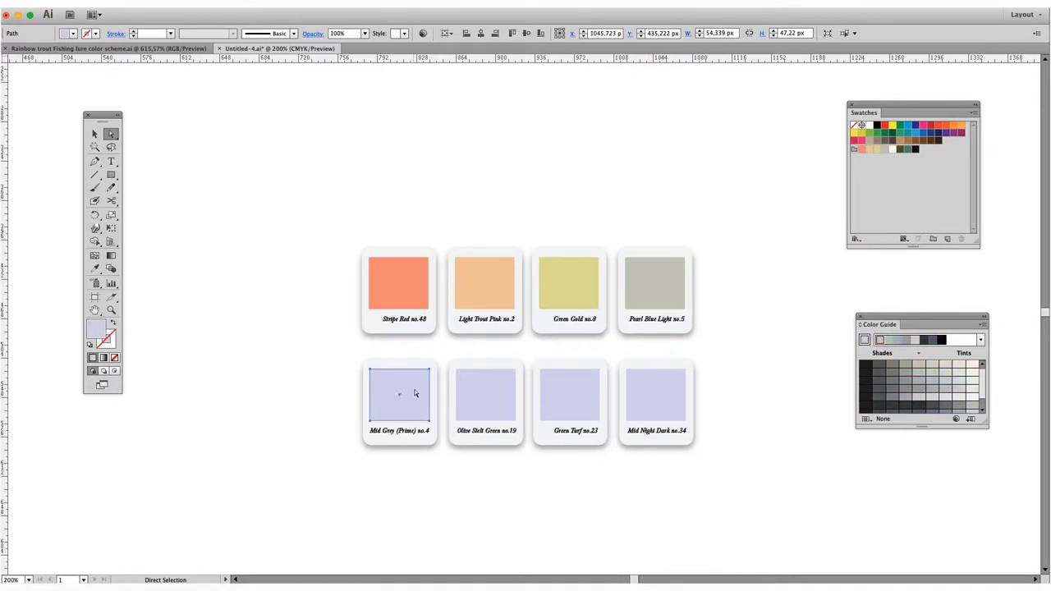
{"action": "left_click", "coordinate": [892, 150]}
{"action": "left_click", "coordinate": [485, 394]}
{"action": "left_click", "coordinate": [900, 149]}
{"action": "left_click", "coordinate": [569, 394]}
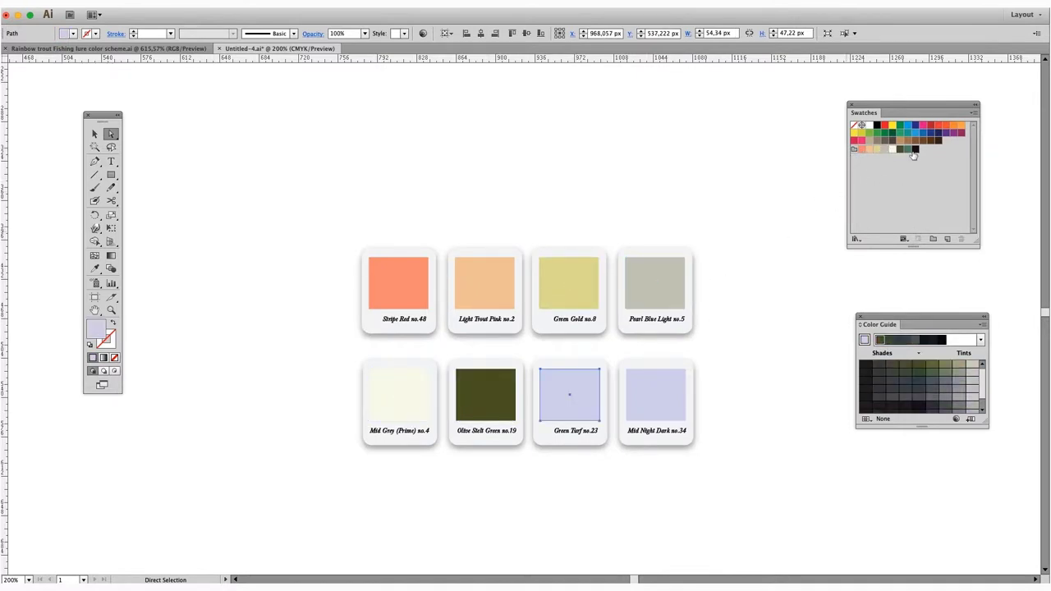
{"action": "left_click", "coordinate": [907, 149]}
{"action": "left_click", "coordinate": [644, 381]}
{"action": "left_click", "coordinate": [914, 149]}
{"action": "key", "text": "ctrl+plus"}
{"action": "mouse_move", "coordinate": [726, 328]}
{"action": "left_mouse_down"}
{"action": "mouse_move", "coordinate": [672, 286]}
{"action": "mouse_move", "coordinate": [679, 263]}
{"action": "left_mouse_up"}
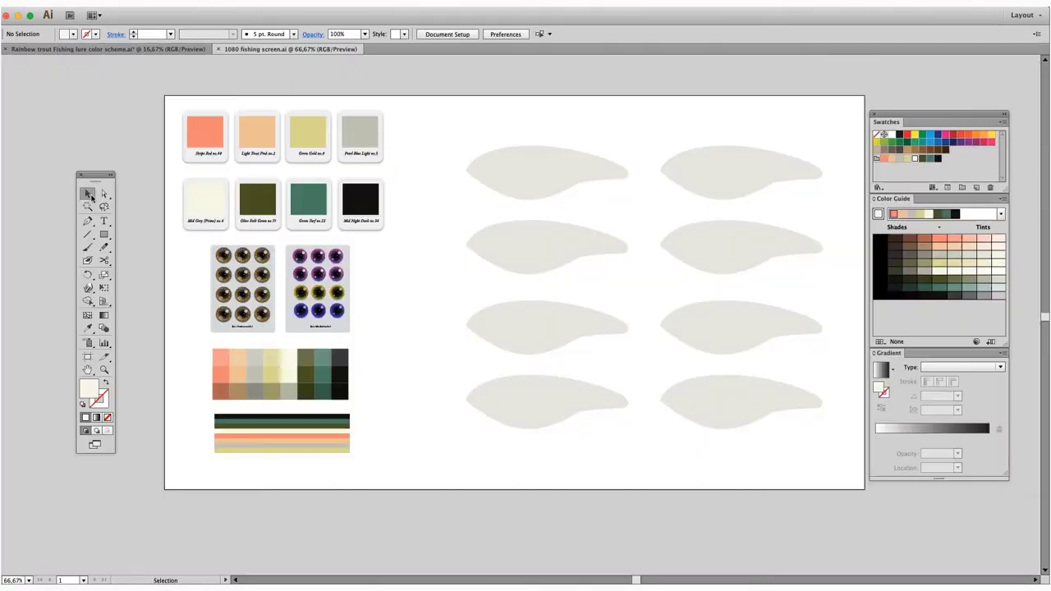
- Give the top-left lure body a white-to-black gradient fill
{"action": "key", "text": "v"}
{"action": "left_click", "coordinate": [536, 162]}
{"action": "left_click", "coordinate": [882, 369]}
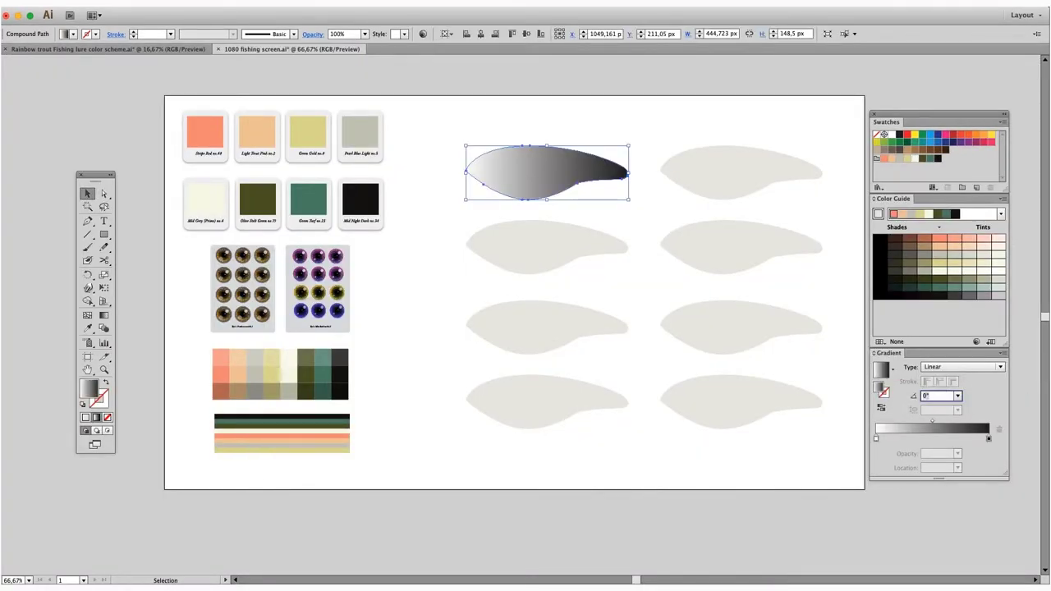
- Set the gradient angle to 90° and add cream, olive and green trout colour stops
{"action": "type", "text": "90"}
{"action": "key", "text": "Return"}
{"action": "left_click_drag", "start_coordinate": [931, 147], "coordinate": [989, 435]}
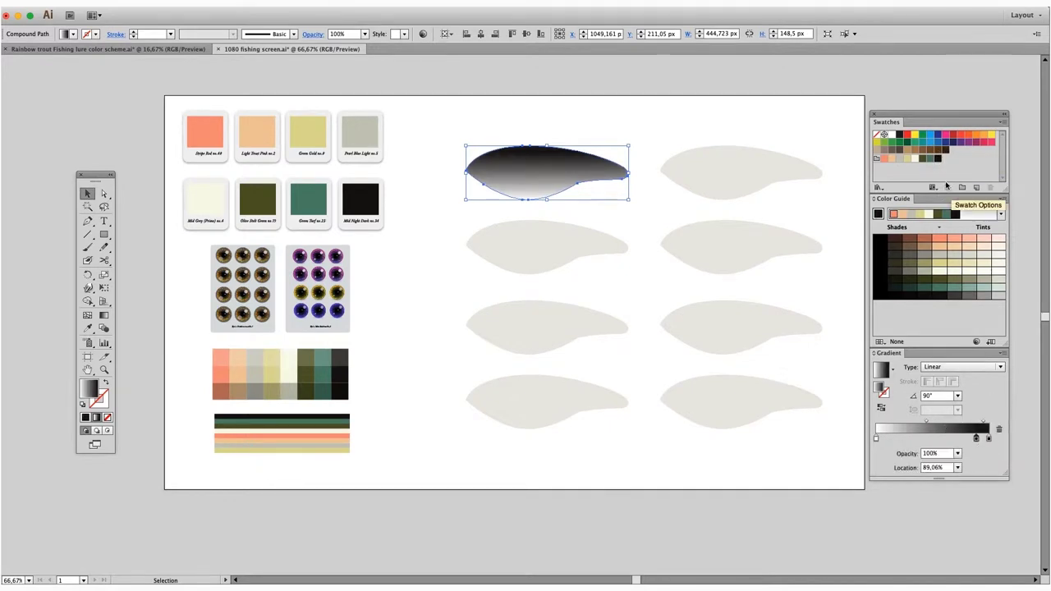
{"action": "mouse_move", "coordinate": [944, 156]}
{"action": "left_mouse_down"}
{"action": "mouse_move", "coordinate": [923, 435]}
{"action": "mouse_move", "coordinate": [896, 435]}
{"action": "left_mouse_up"}
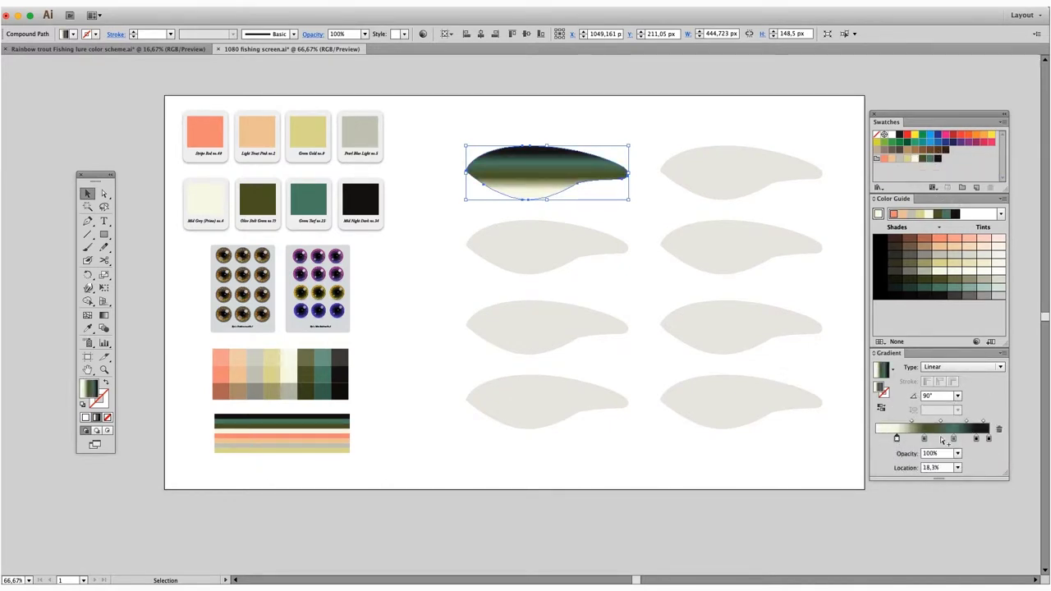
{"action": "mouse_move", "coordinate": [923, 439]}
{"action": "left_mouse_down"}
{"action": "mouse_move", "coordinate": [934, 439]}
{"action": "mouse_move", "coordinate": [911, 438]}
{"action": "mouse_move", "coordinate": [951, 439]}
{"action": "left_mouse_up"}
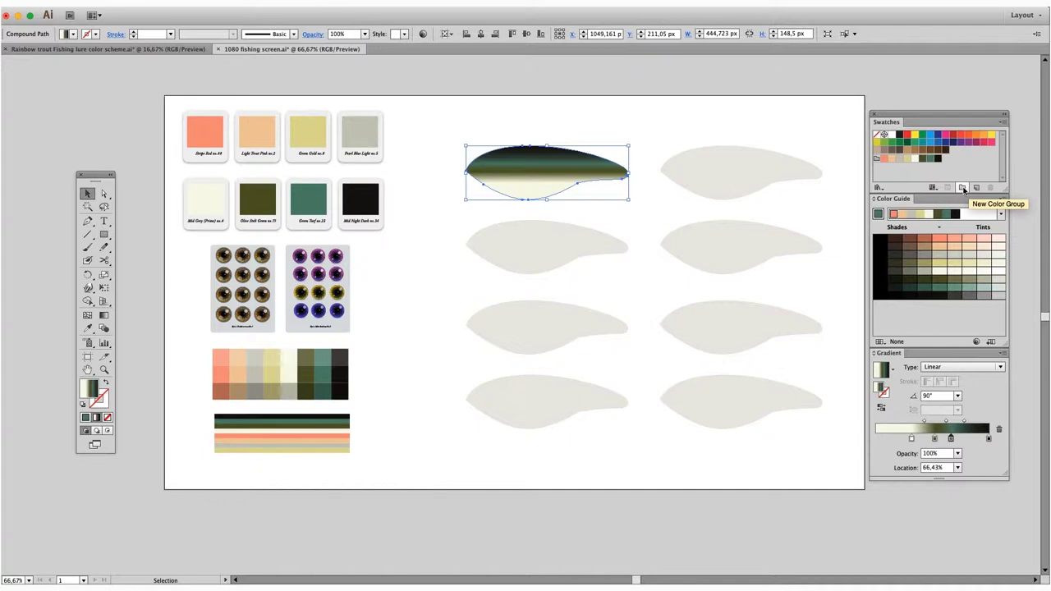
- Save the gradient as the 'trout back' swatch, rebalance a stop, and save another swatch
{"action": "left_click", "coordinate": [976, 187]}
{"action": "type", "text": "trout back"}
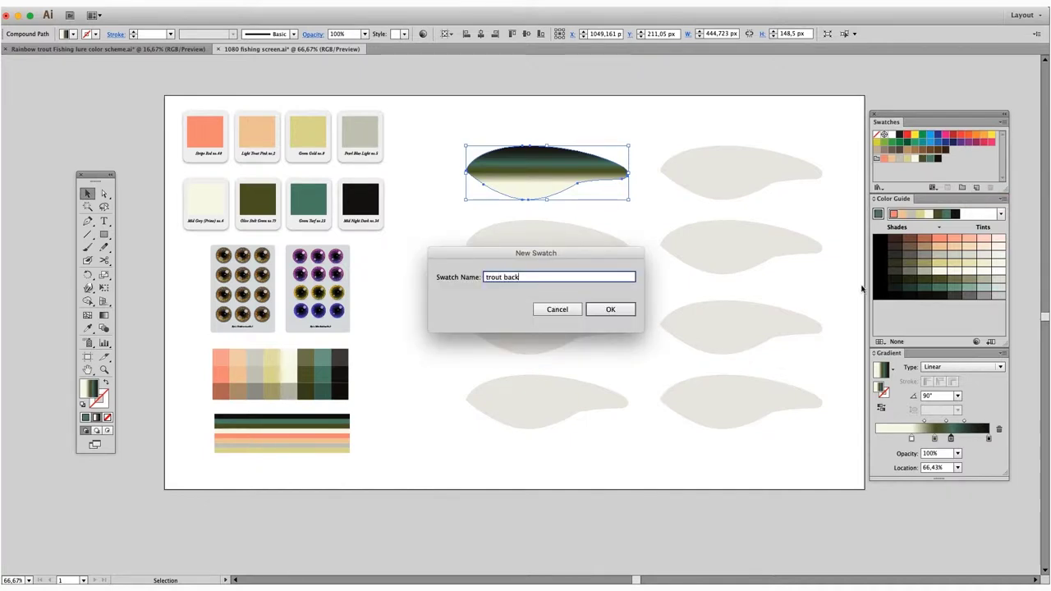
{"action": "key", "text": "Return"}
{"action": "left_click_drag", "start_coordinate": [950, 439], "coordinate": [941, 438]}
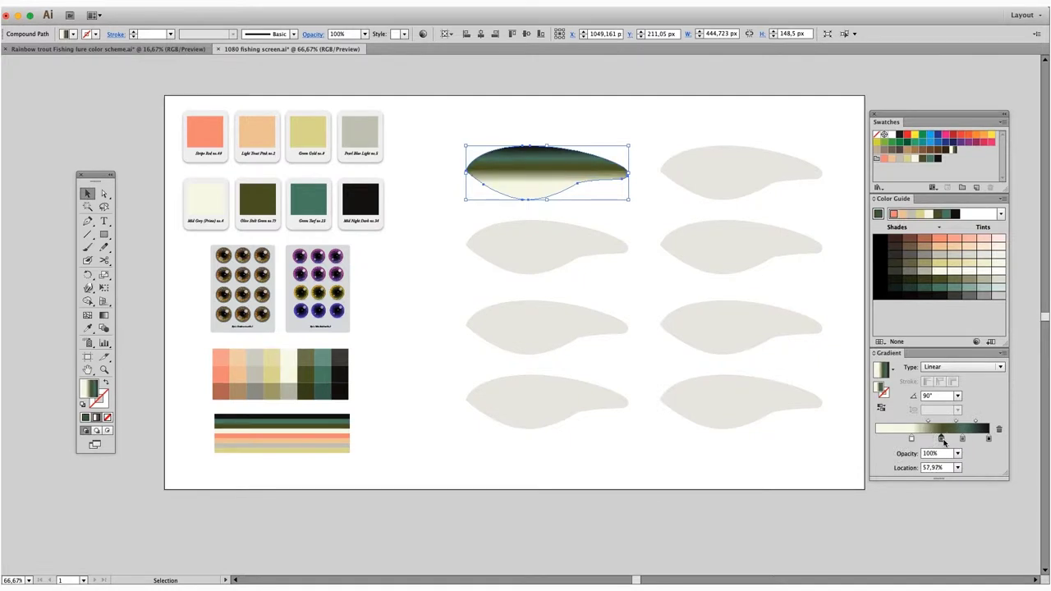
{"action": "left_click", "coordinate": [976, 187]}
- Name the second gradient swatch '2', then give the top-right body a 90° gradient
{"action": "type", "text": "2"}
{"action": "key", "text": "Return"}
{"action": "left_click", "coordinate": [730, 169]}
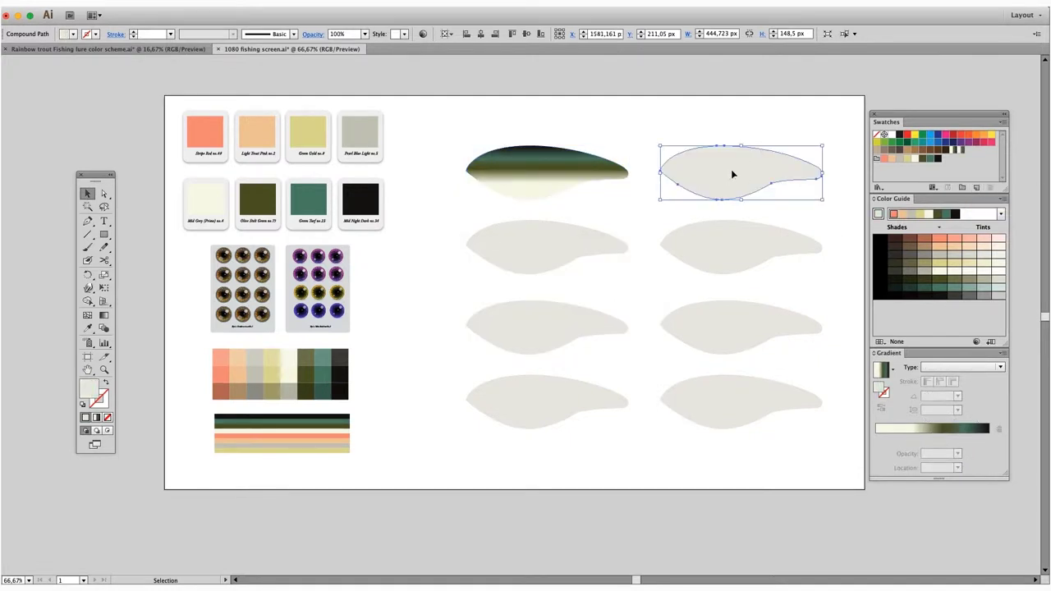
{"action": "left_click", "coordinate": [882, 371]}
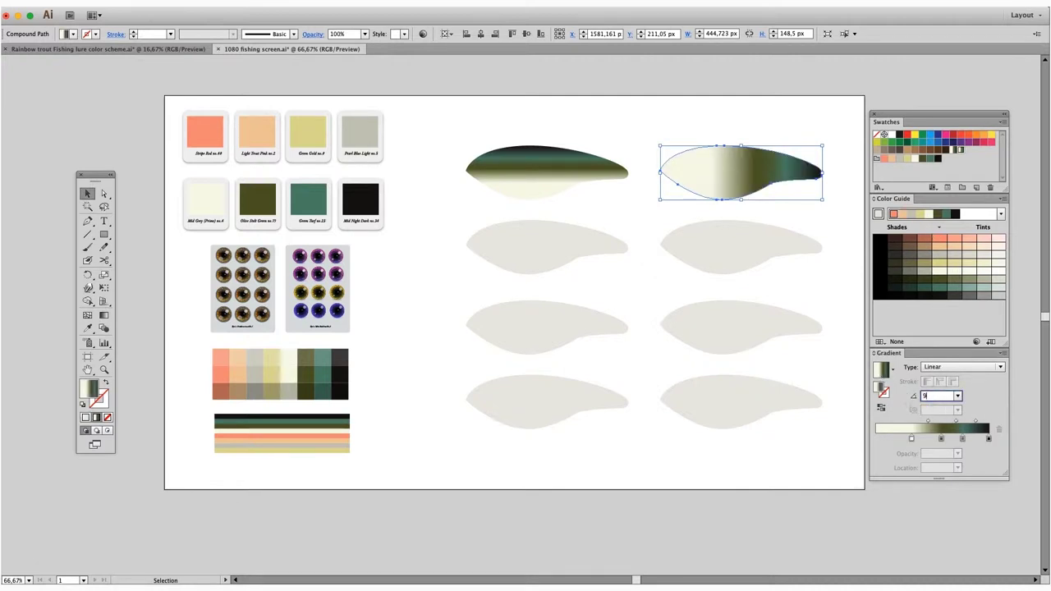
{"action": "type", "text": "0"}
{"action": "key", "text": "Return"}
- Add salmon, grey and yellow colour stops to the top-right body's gradient
{"action": "mouse_move", "coordinate": [884, 159]}
{"action": "left_mouse_down"}
{"action": "mouse_move", "coordinate": [979, 438]}
{"action": "mouse_move", "coordinate": [903, 248]}
{"action": "left_mouse_up"}
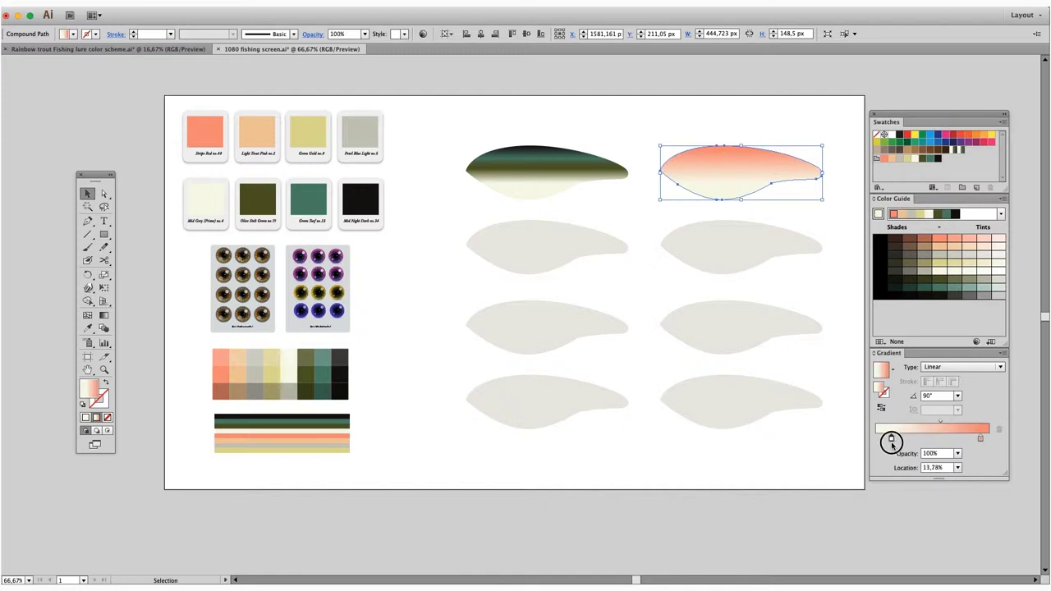
{"action": "left_click_drag", "start_coordinate": [891, 158], "coordinate": [956, 435]}
{"action": "left_click_drag", "start_coordinate": [904, 158], "coordinate": [928, 435]}
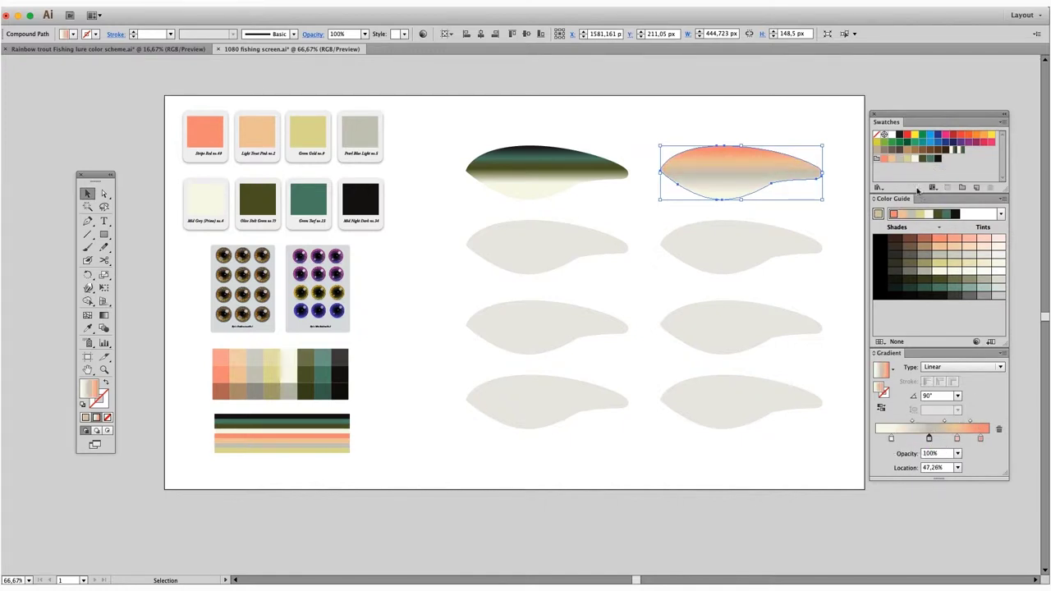
{"action": "mouse_move", "coordinate": [910, 158]}
{"action": "left_mouse_down"}
{"action": "mouse_move", "coordinate": [914, 435]}
{"action": "mouse_move", "coordinate": [878, 439]}
{"action": "mouse_move", "coordinate": [949, 438]}
{"action": "mouse_move", "coordinate": [936, 441]}
{"action": "left_mouse_up"}
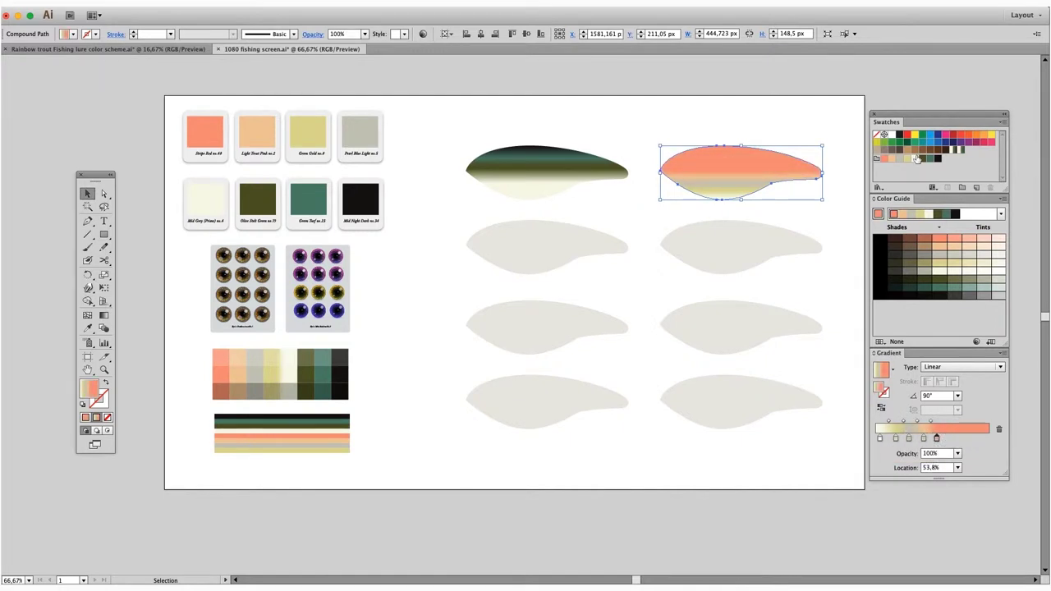
{"action": "left_click_drag", "start_coordinate": [918, 159], "coordinate": [955, 428]}
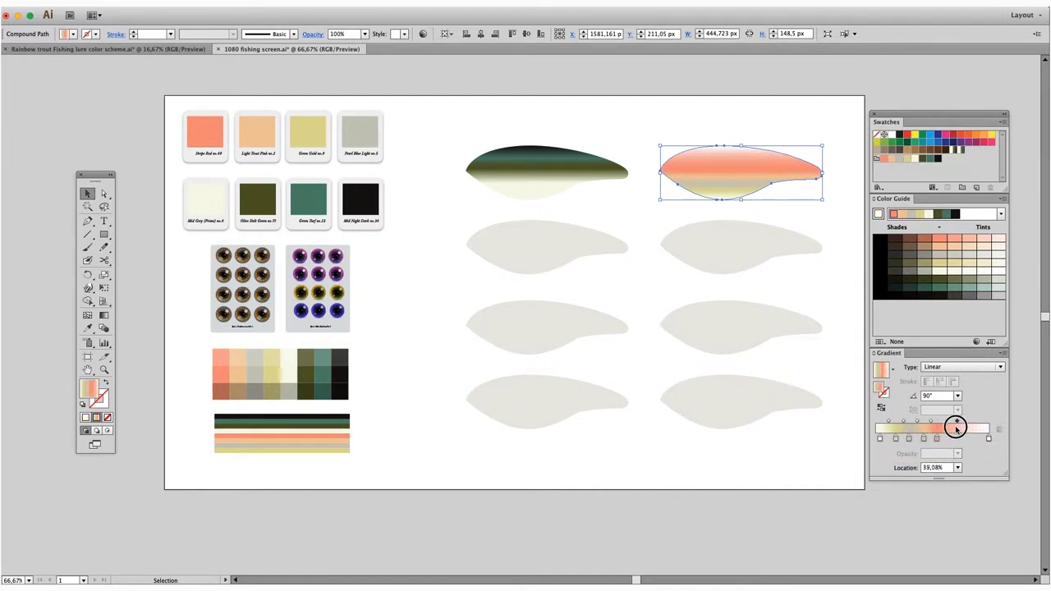
- Set the gradient's end stop to 0% opacity and slide a stop to about 29%
{"action": "left_click", "coordinate": [988, 438]}
{"action": "left_click", "coordinate": [958, 453]}
{"action": "left_click", "coordinate": [969, 326]}
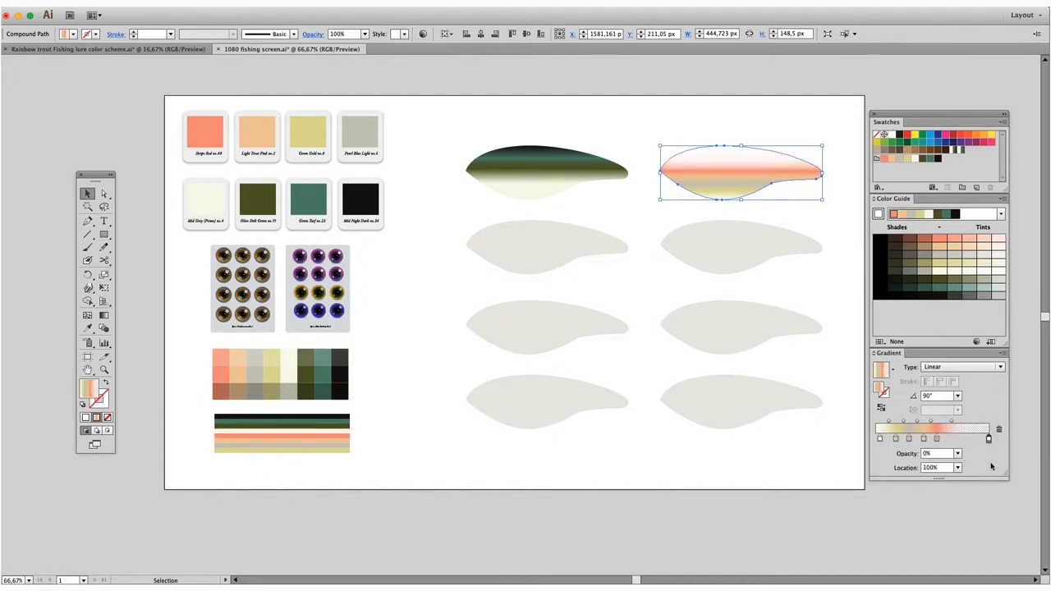
{"action": "left_click_drag", "start_coordinate": [941, 440], "coordinate": [941, 440]}
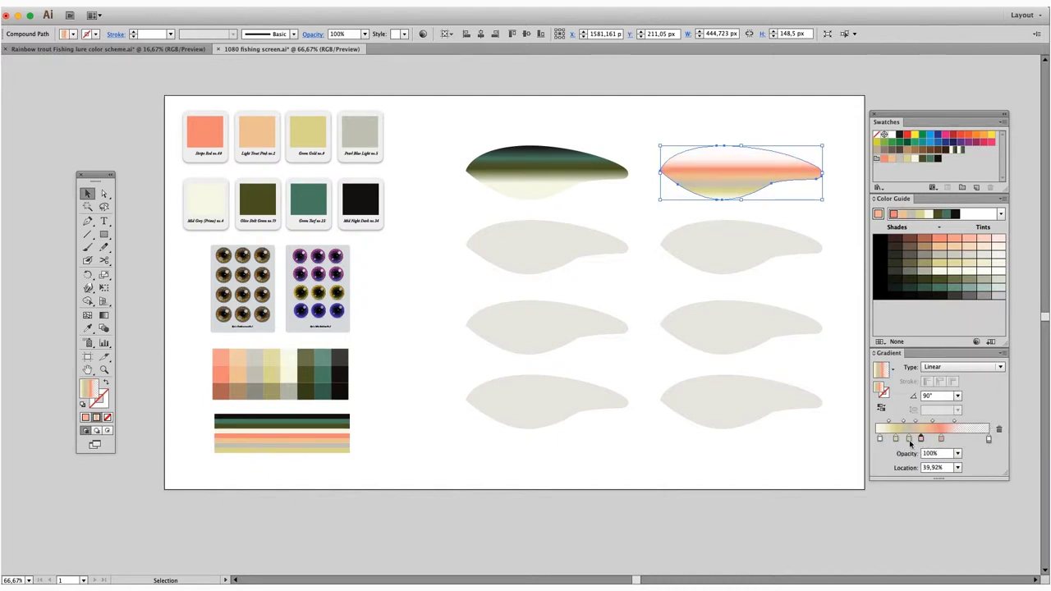
{"action": "left_click_drag", "start_coordinate": [921, 441], "coordinate": [908, 441]}
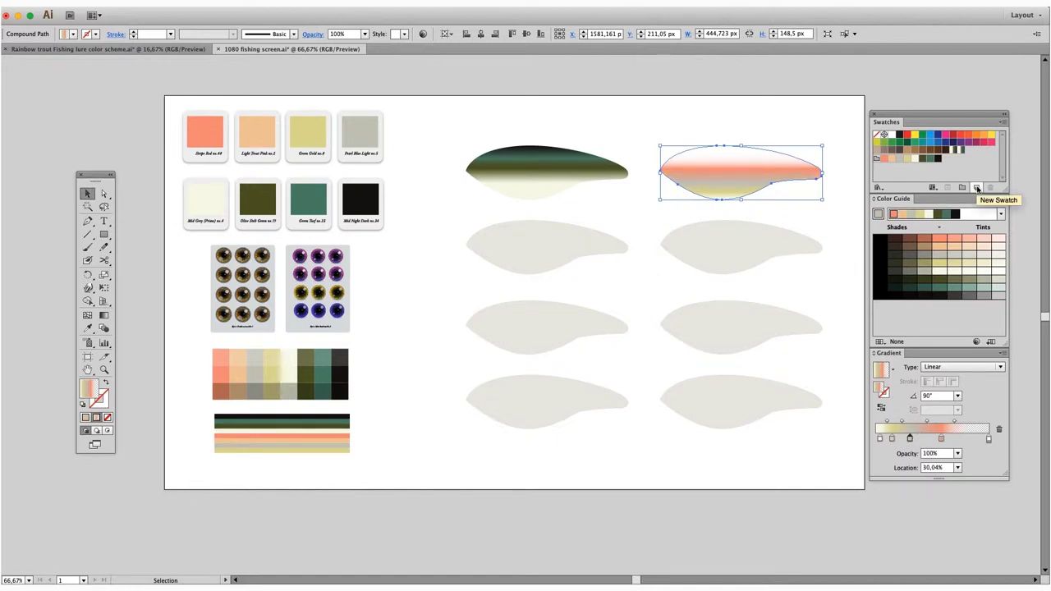
- Save the trout gradient as a new swatch
{"action": "left_click", "coordinate": [976, 187]}
{"action": "type", "text": "belly"}
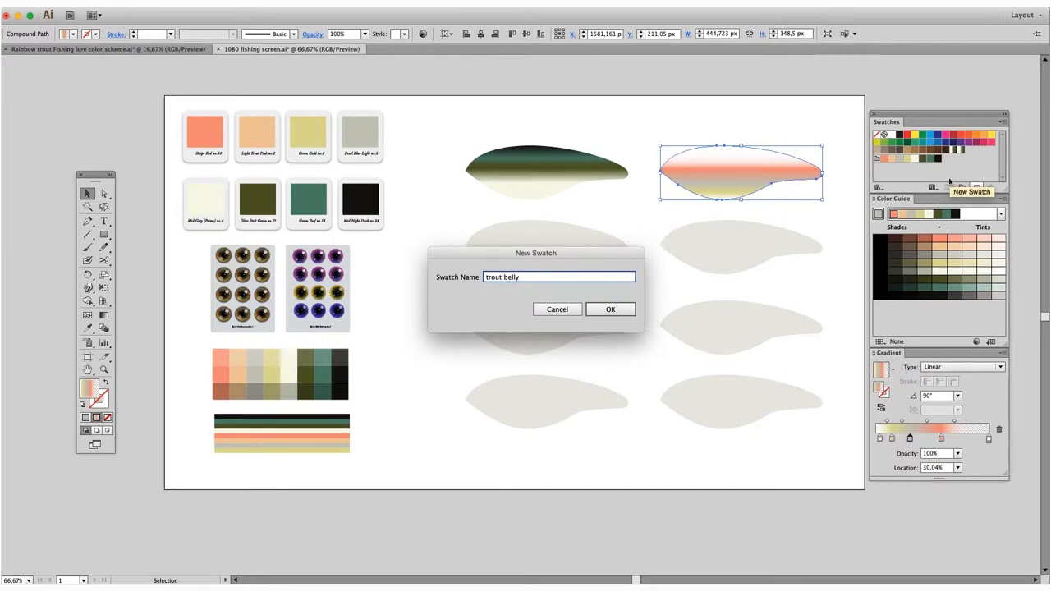
{"action": "left_click", "coordinate": [618, 310]}
- Copy the gradient body onto the top-left shape and move a stop to about 46%
{"action": "left_click_drag", "start_coordinate": [749, 176], "coordinate": [557, 180]}
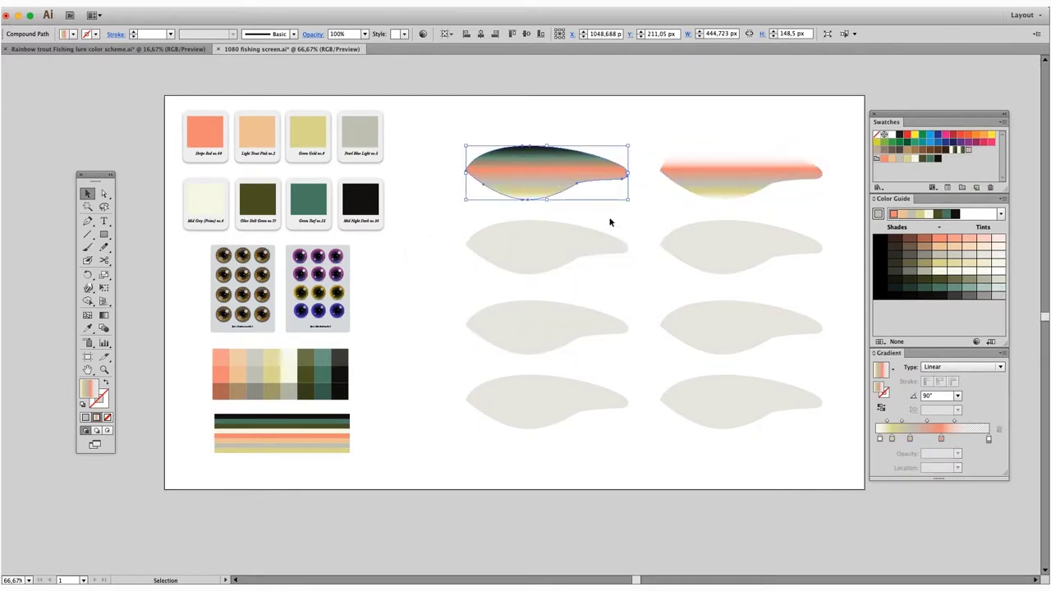
{"action": "left_click_drag", "start_coordinate": [941, 438], "coordinate": [927, 438]}
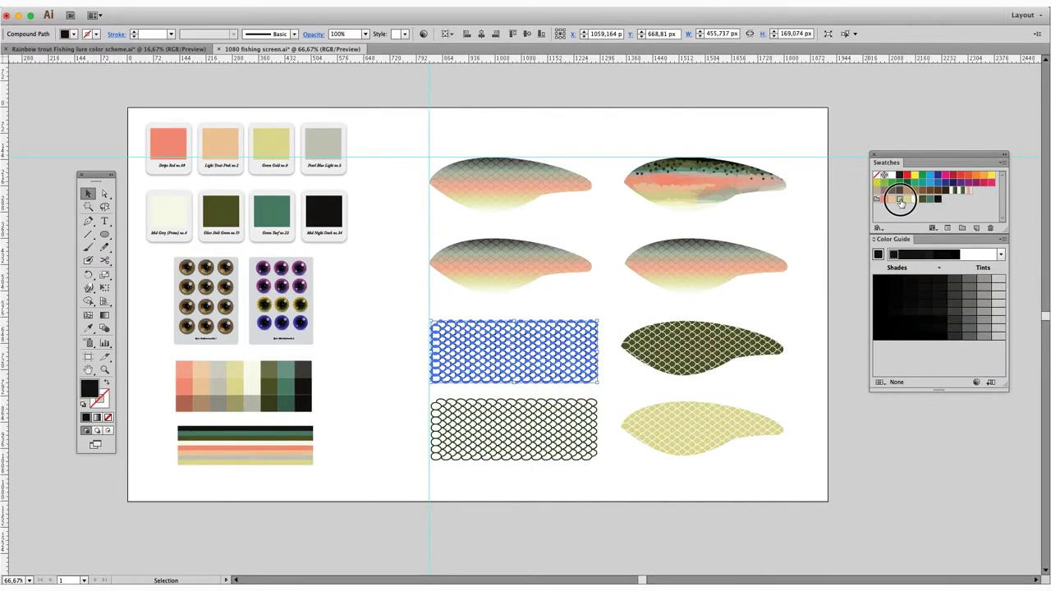
{"action": "left_click", "coordinate": [899, 201]}
{"action": "left_click", "coordinate": [104, 369]}
{"action": "left_click_drag", "start_coordinate": [412, 143], "coordinate": [642, 398]}
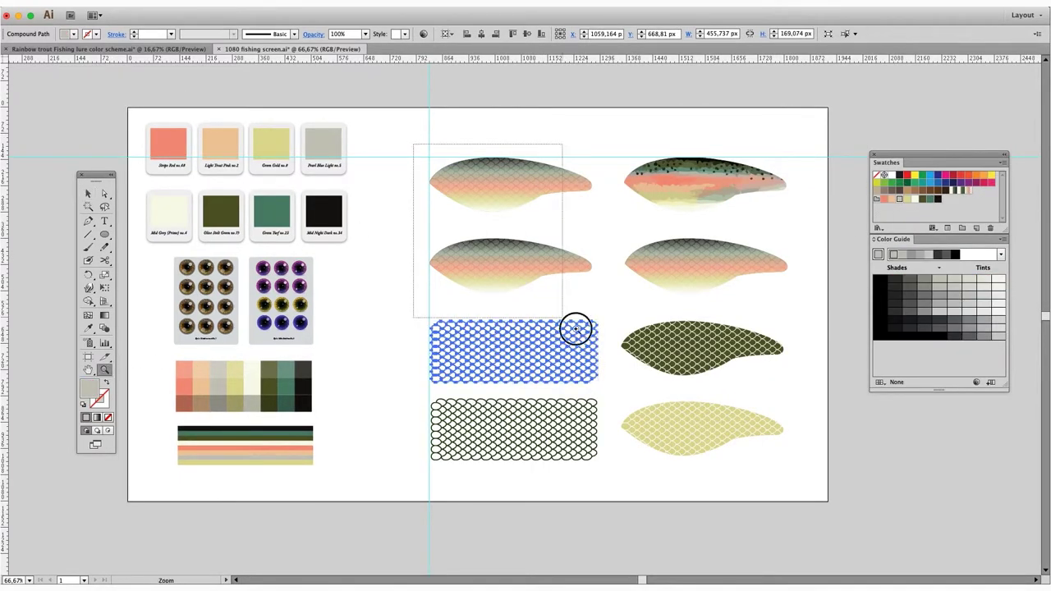
- Align the scale pattern over the top trout body, nudging it 1 px left
{"action": "left_click_drag", "start_coordinate": [414, 504], "coordinate": [408, 158]}
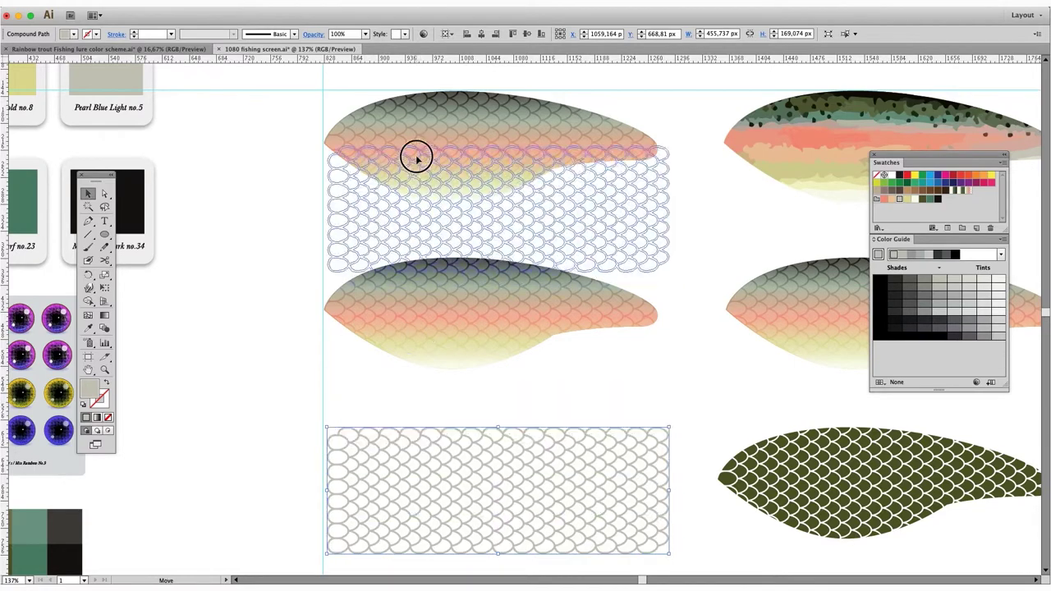
{"action": "key", "text": "ctrl+plus"}
{"action": "key", "text": "ctrl+plus"}
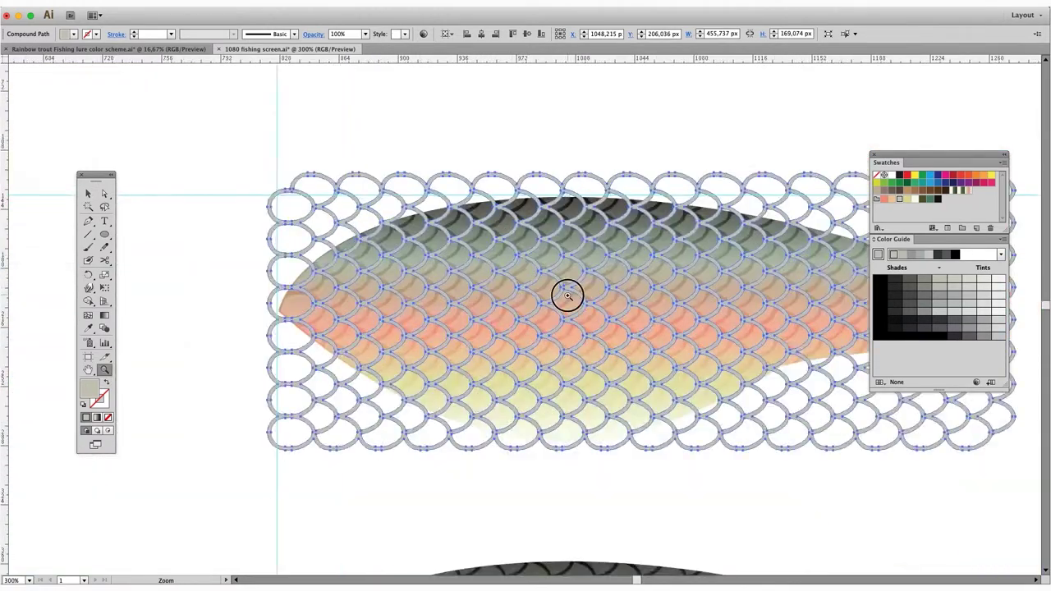
{"action": "key", "text": "ctrl+plus"}
{"action": "key", "text": "ctrl+plus"}
{"action": "left_click_drag", "start_coordinate": [187, 248], "coordinate": [200, 255]}
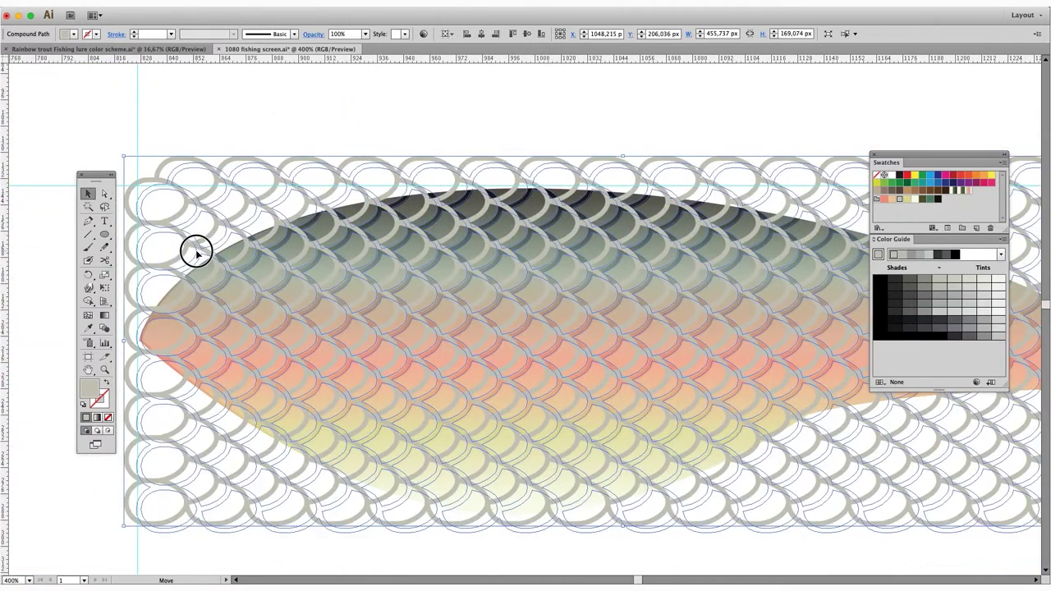
{"action": "key", "text": "Left"}
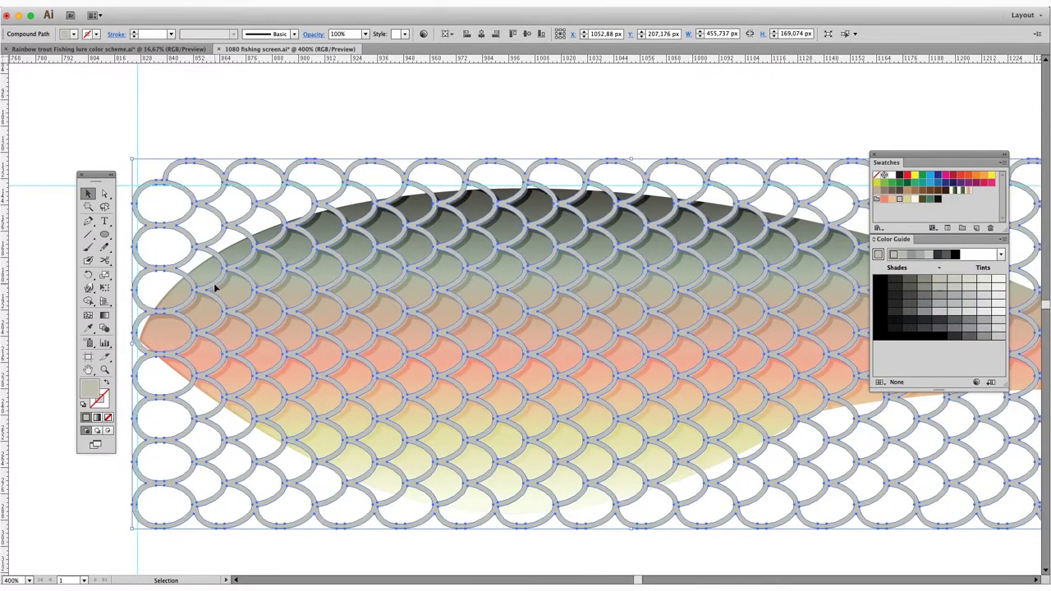
{"action": "left_click", "coordinate": [311, 105]}
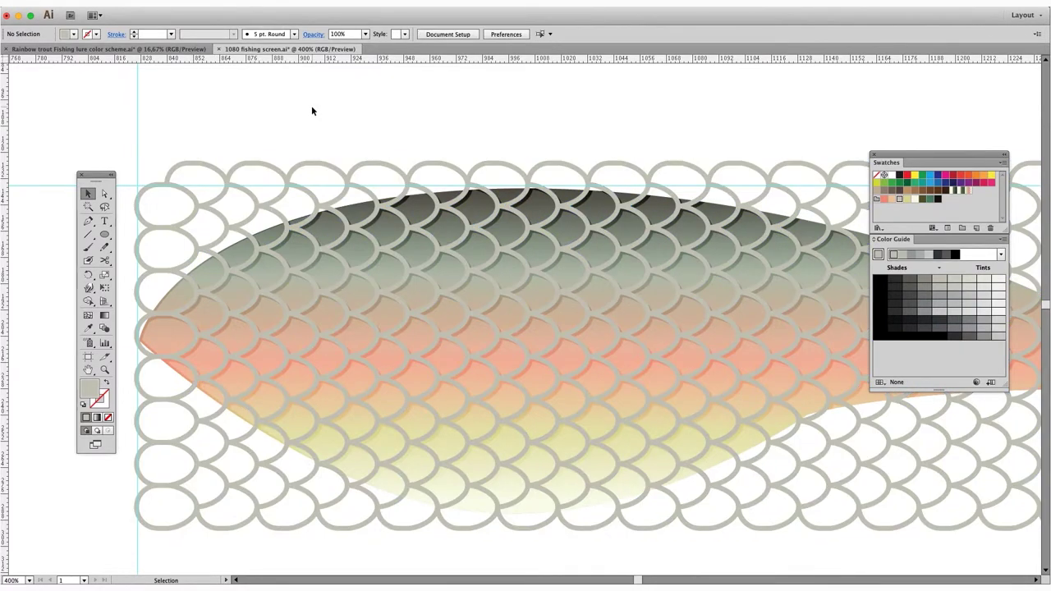
- Stack the speckled trout clip group onto the scaled top body
{"action": "key", "text": "ctrl+minus"}
{"action": "left_click_drag", "start_coordinate": [559, 370], "coordinate": [455, 349]}
{"action": "key", "text": "ctrl+minus"}
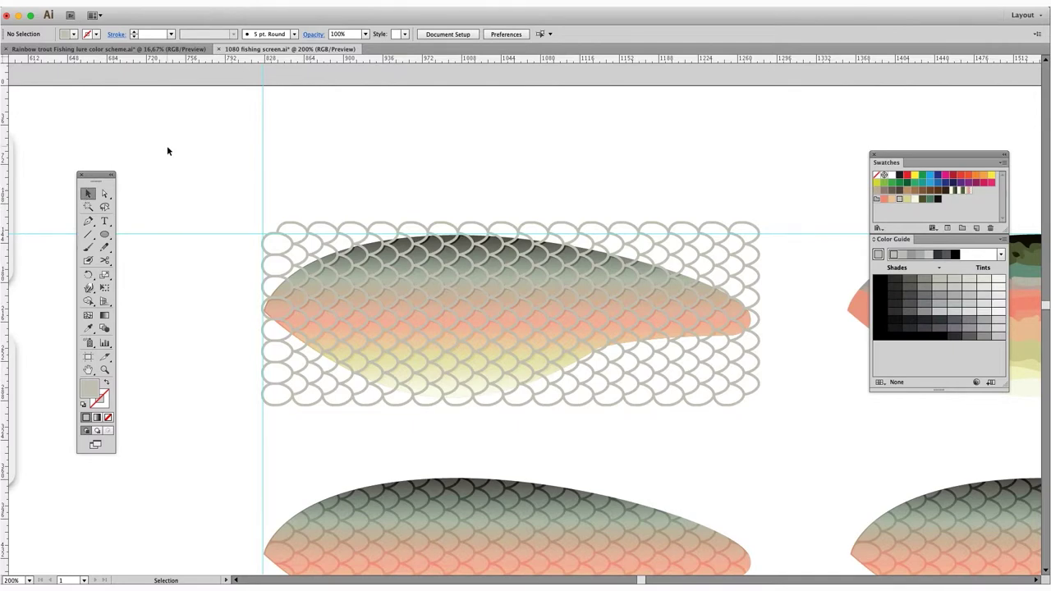
{"action": "key", "text": "ctrl+0"}
{"action": "left_click_drag", "start_coordinate": [815, 252], "coordinate": [580, 90]}
{"action": "left_click_drag", "start_coordinate": [429, 82], "coordinate": [648, 235]}
{"action": "left_click_drag", "start_coordinate": [276, 323], "coordinate": [270, 315]}
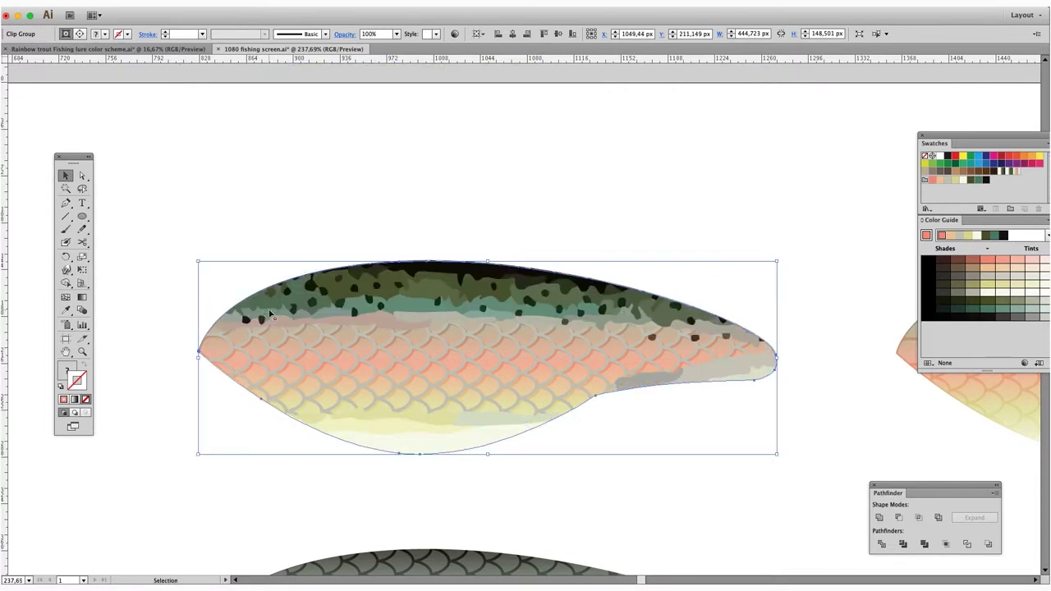
- Set the finished trout body to 90% opacity
{"action": "left_click", "coordinate": [397, 34]}
{"action": "left_click", "coordinate": [408, 144]}
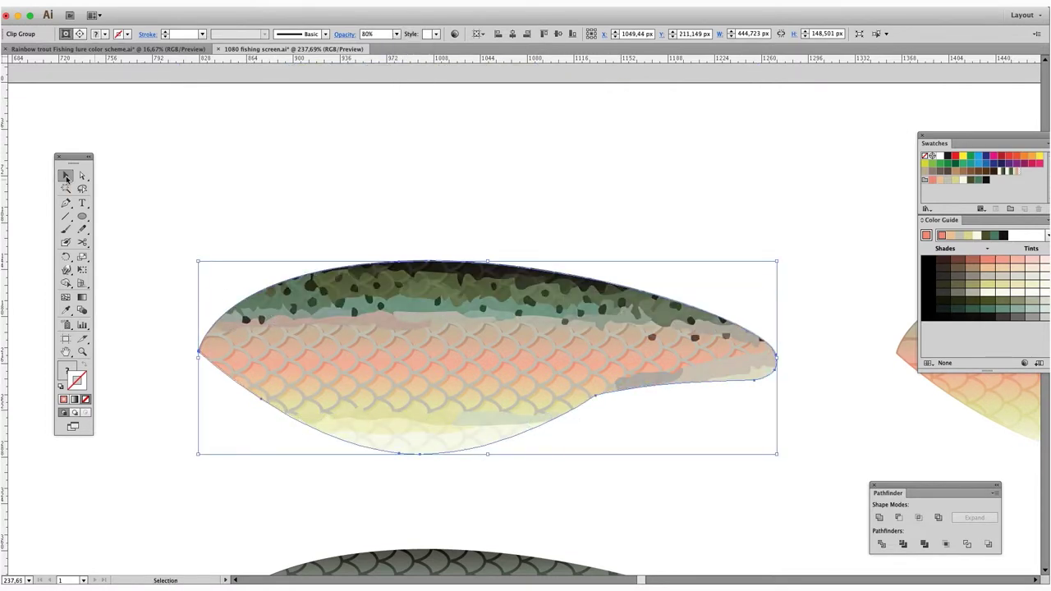
{"action": "left_click", "coordinate": [397, 34]}
{"action": "left_click", "coordinate": [411, 157]}
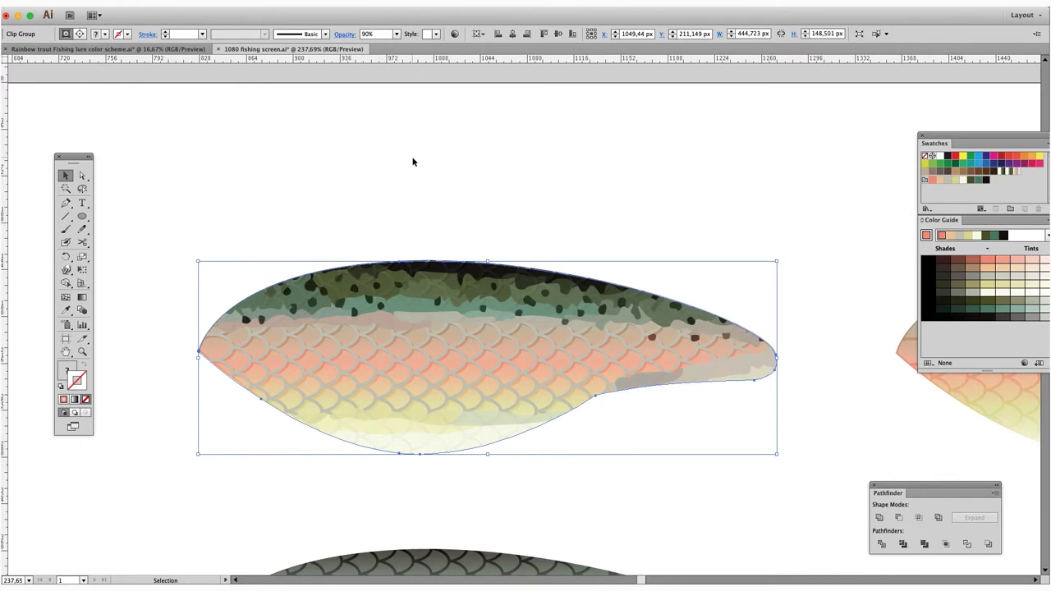
{"action": "left_click", "coordinate": [413, 161]}
- Zoom out to show the jerkbait lure drawings and move the Layers panel aside
{"action": "key", "text": "super+minus"}
{"action": "key", "text": "super+minus"}
{"action": "key", "text": "super+minus"}
{"action": "key", "text": "super+minus"}
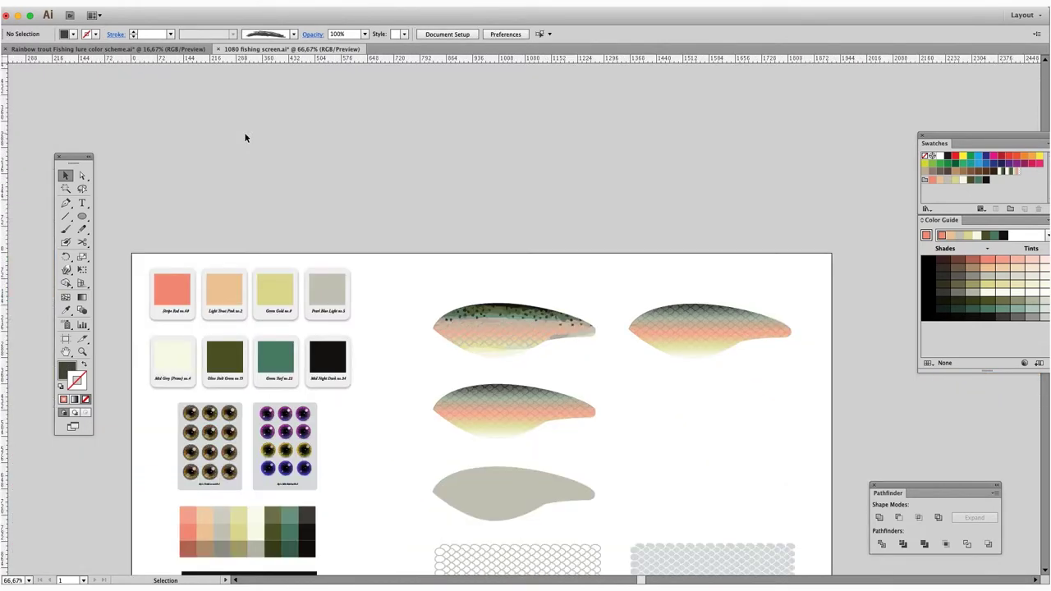
{"action": "left_click_drag", "start_coordinate": [525, 447], "coordinate": [512, 345]}
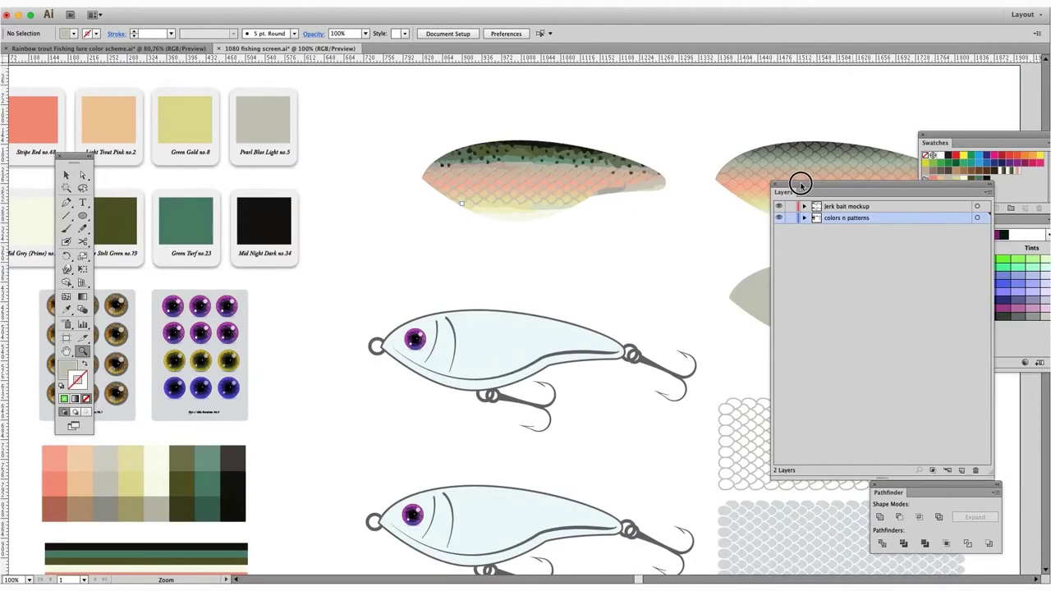
{"action": "left_click_drag", "start_coordinate": [801, 184], "coordinate": [740, 184]}
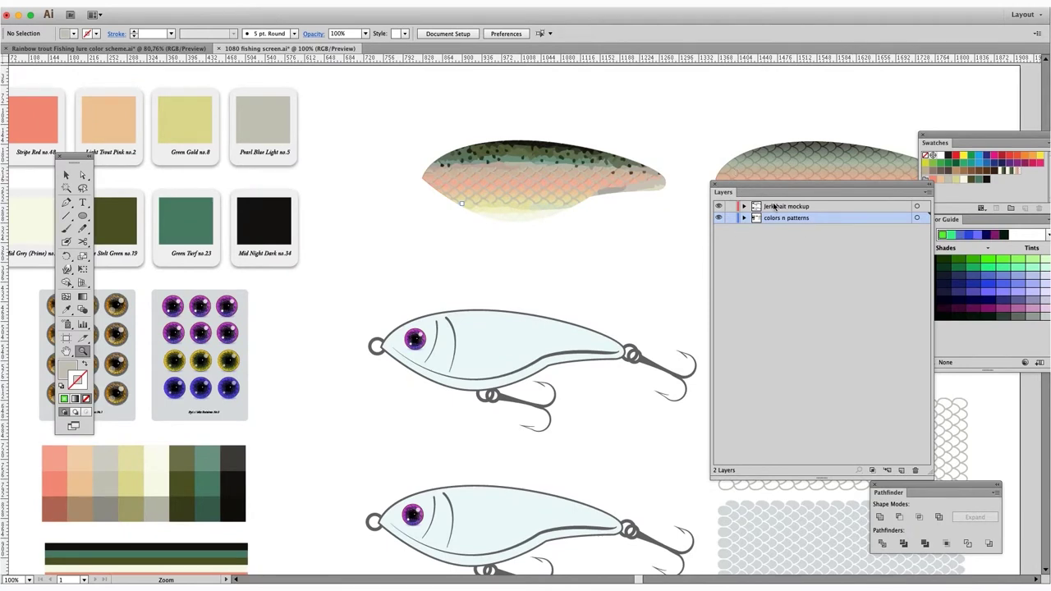
- Replace the upper lure's light-blue fill with the scaled trout body
{"action": "left_click", "coordinate": [66, 175]}
{"action": "left_click", "coordinate": [468, 340]}
{"action": "key", "text": "Delete"}
{"action": "left_click_drag", "start_coordinate": [504, 187], "coordinate": [471, 358]}
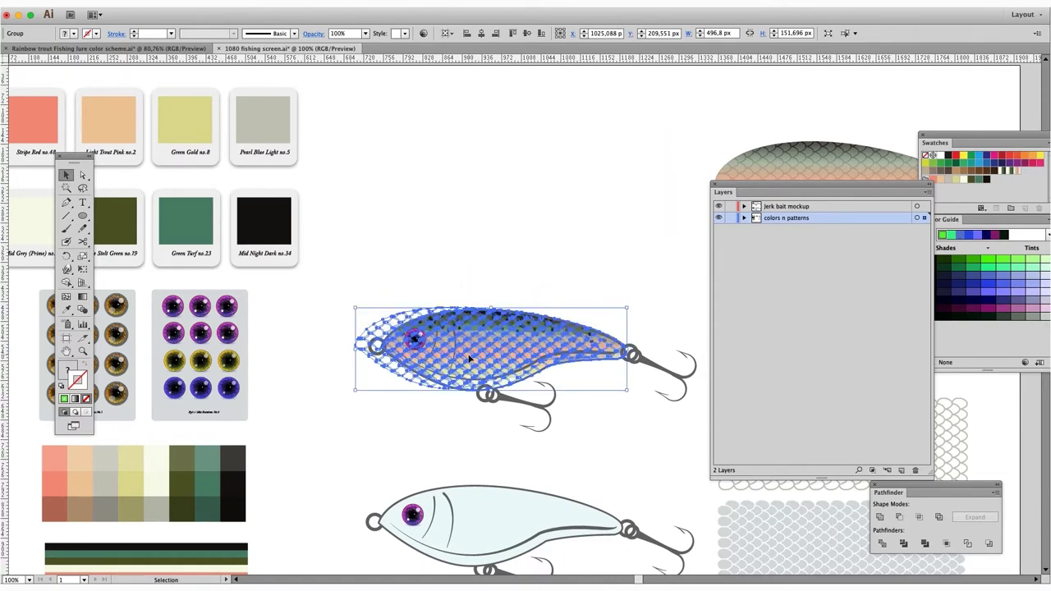
{"action": "scroll", "coordinate": [470, 359], "scroll_direction": "up", "scroll_amount": 5}
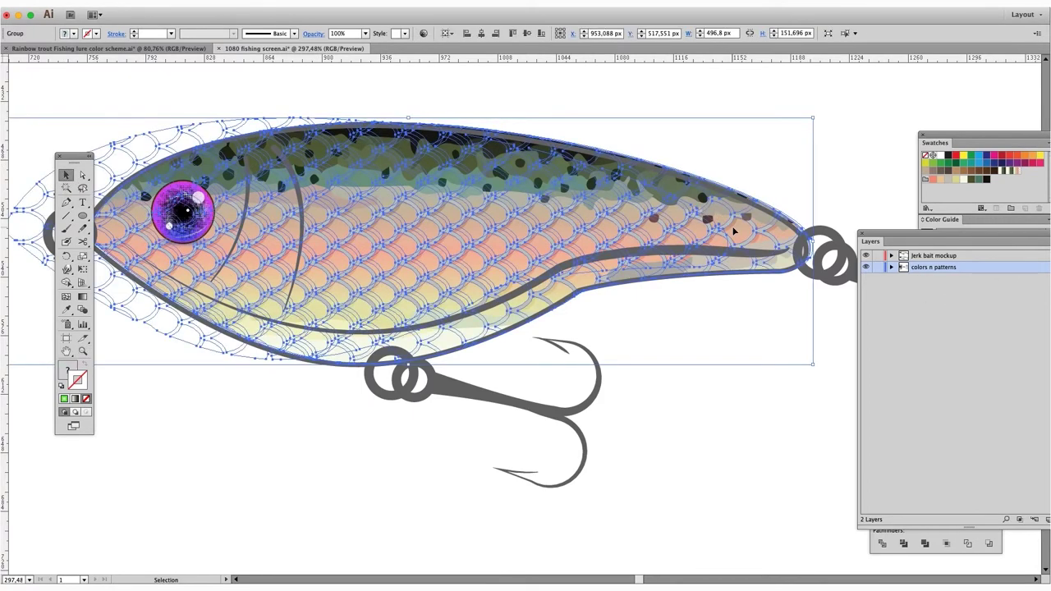
- Place the brown eye on the lure's eye and bring it to the front
{"action": "left_click", "coordinate": [89, 135]}
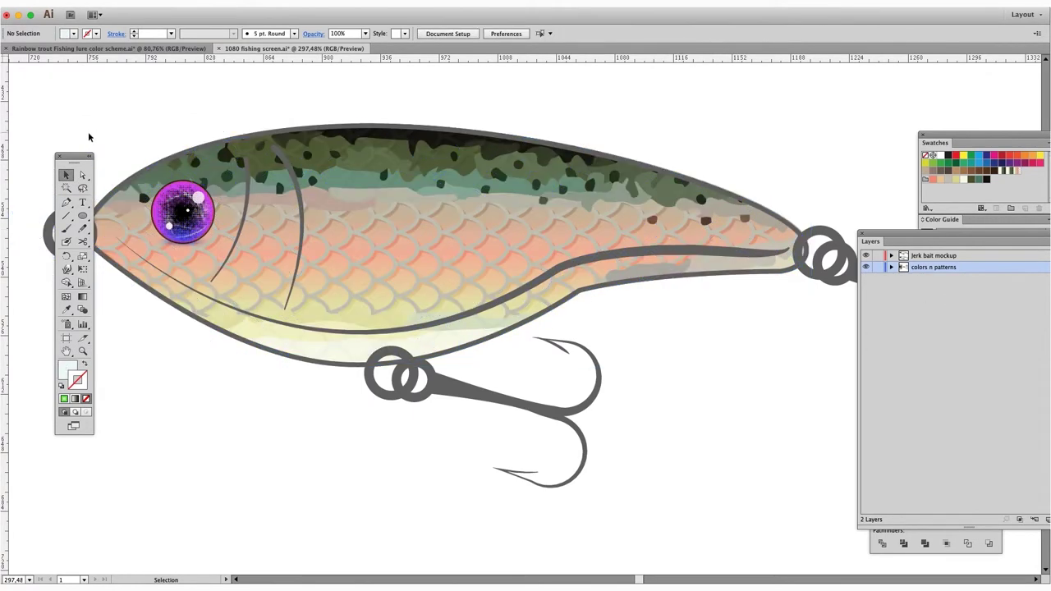
{"action": "left_click_drag", "start_coordinate": [77, 156], "coordinate": [59, 355]}
{"action": "key", "text": "ctrl+1"}
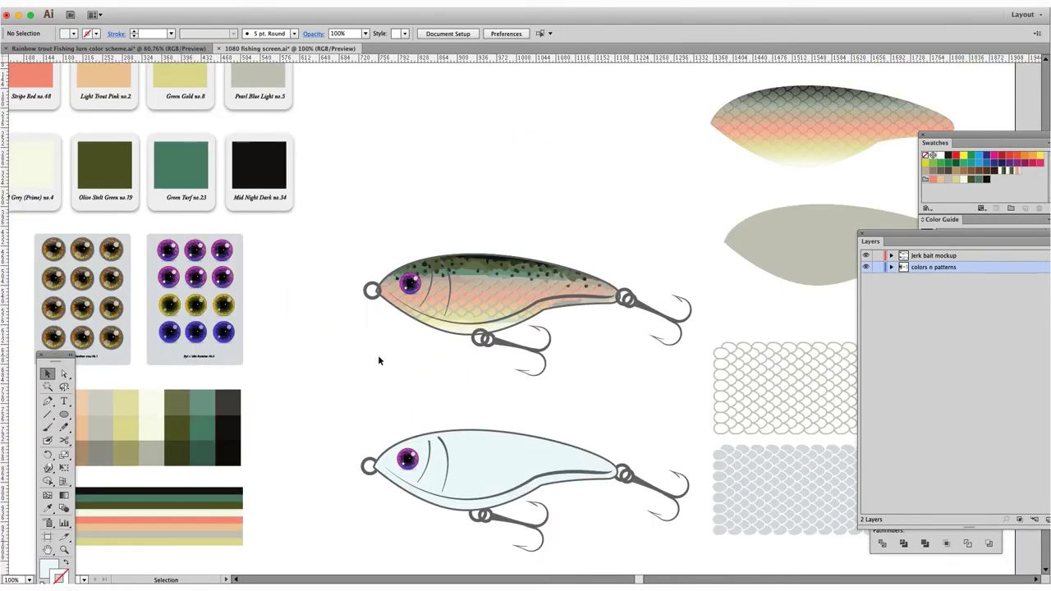
{"action": "left_click_drag", "start_coordinate": [51, 253], "coordinate": [409, 286]}
{"action": "right_click", "coordinate": [574, 301]}
{"action": "left_click", "coordinate": [692, 424]}
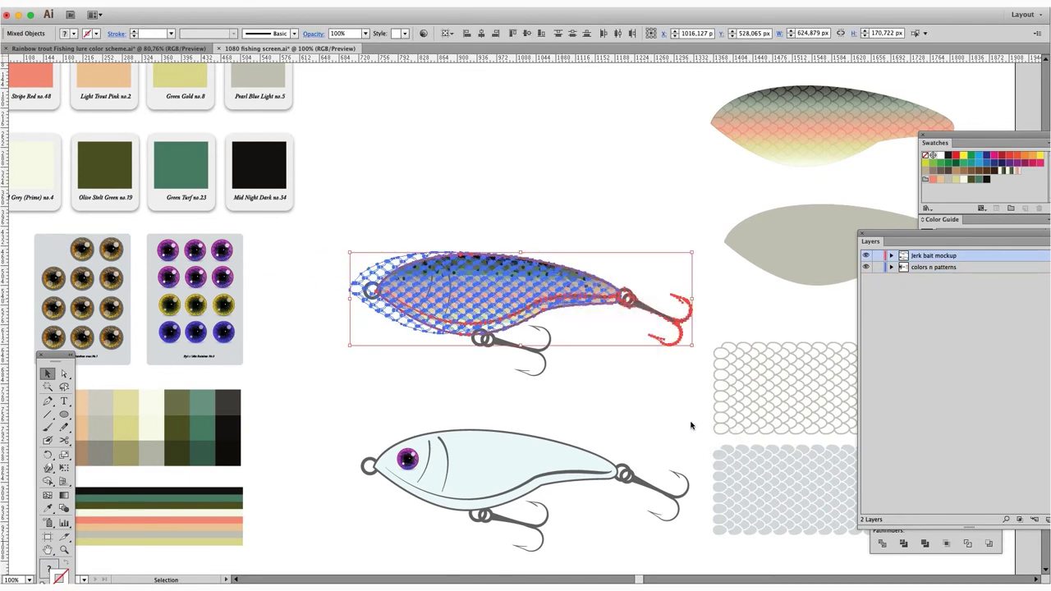
{"action": "left_click", "coordinate": [609, 385]}
{"action": "left_click_drag", "start_coordinate": [353, 232], "coordinate": [708, 389]}
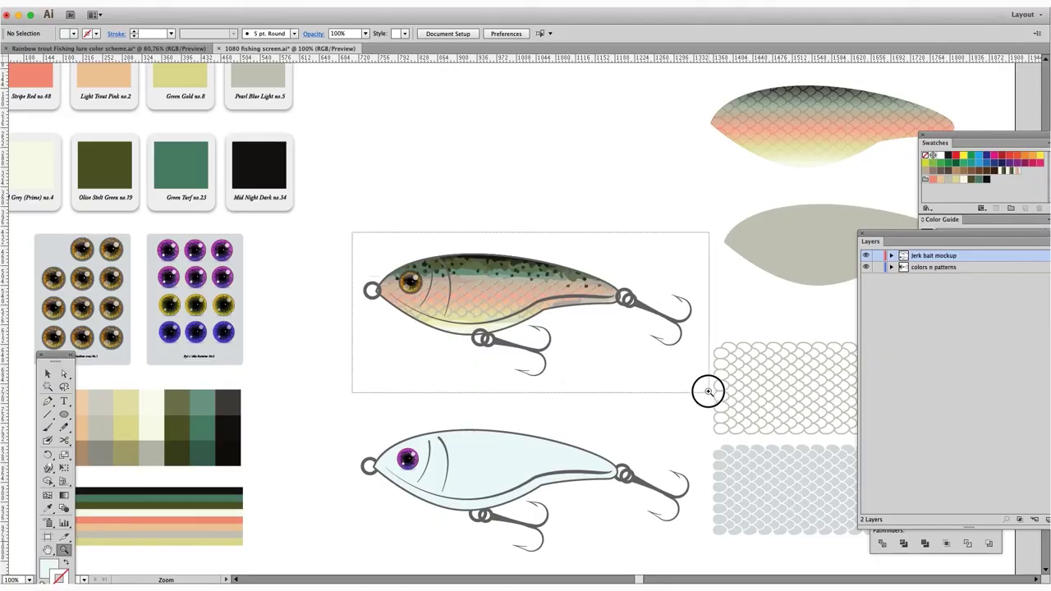